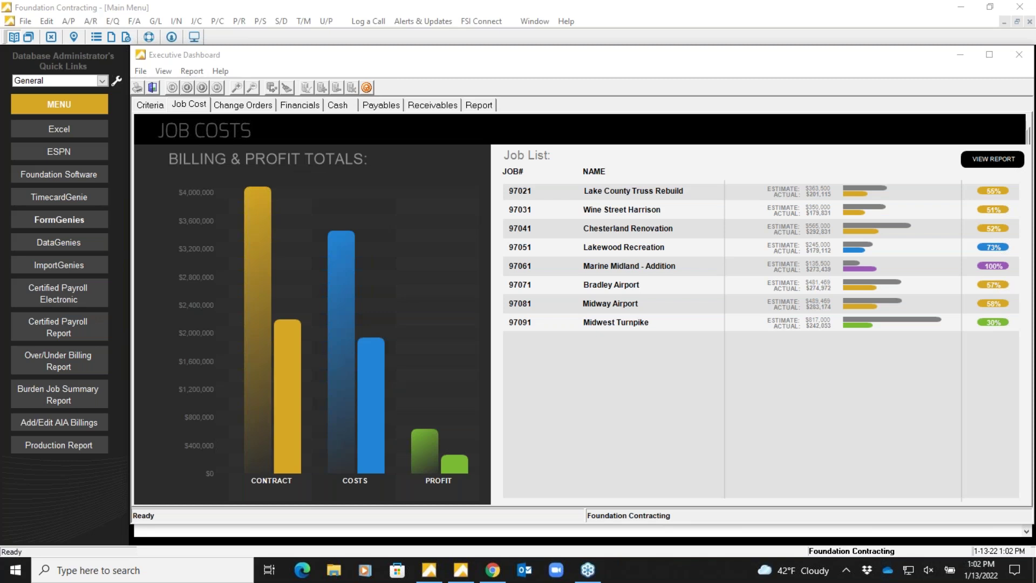
Review the contract and cost bars in the job cost chart and open the Job Cost Detail report from the contract estimate bar.
left_click(601, 401)
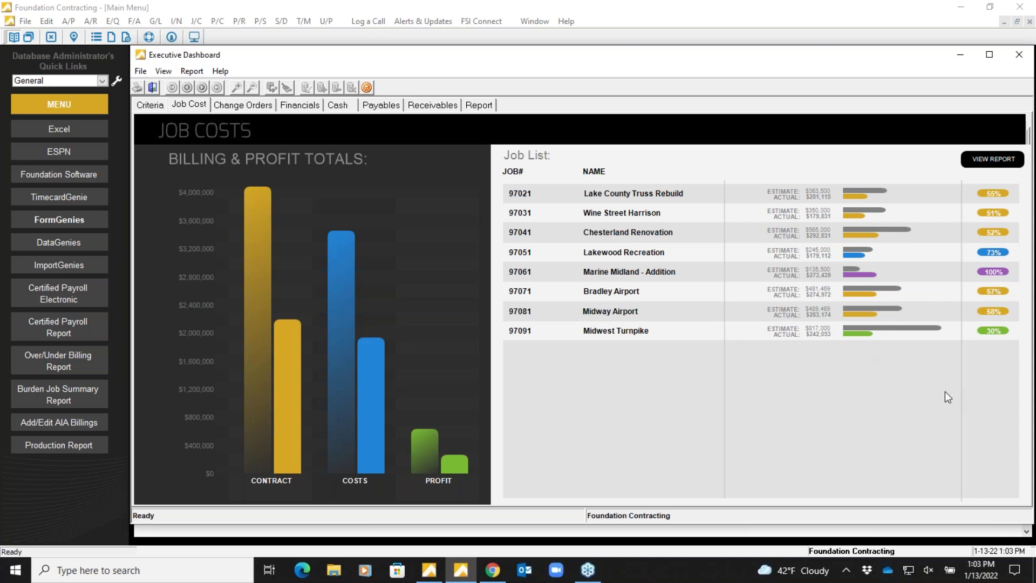
mouse_move(268, 243)
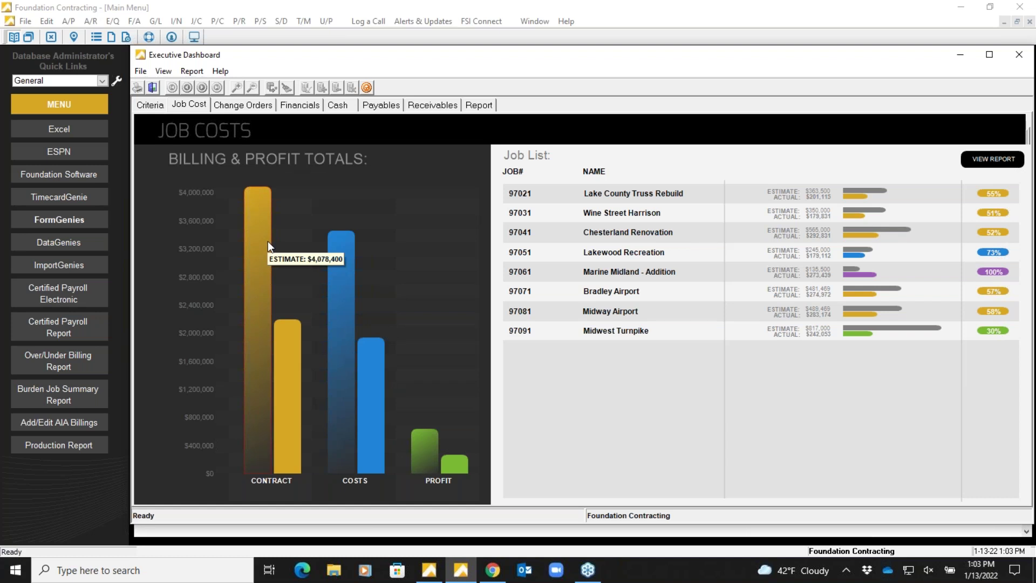
mouse_move(347, 276)
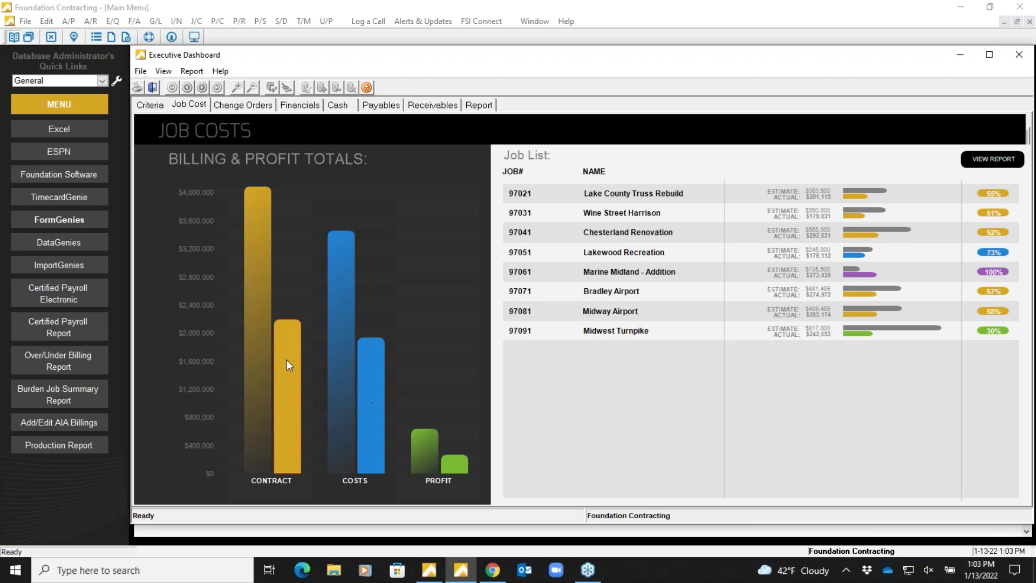
mouse_move(286, 359)
left_click(254, 241)
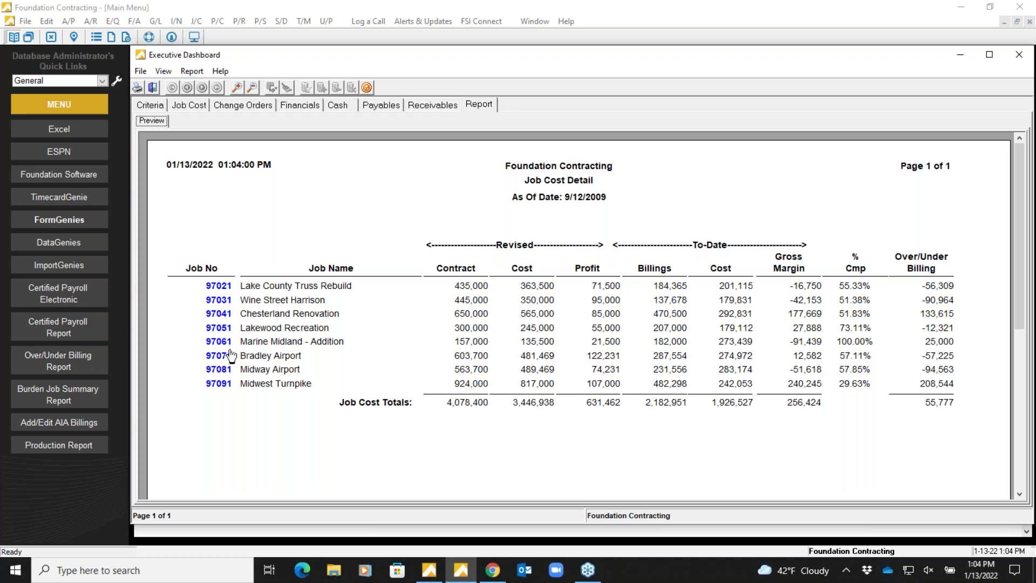
Open the job summary for 97091 Midwest Turnpike and drill into its job cost detail for cost code 2070 Earth Work.
left_click(218, 383)
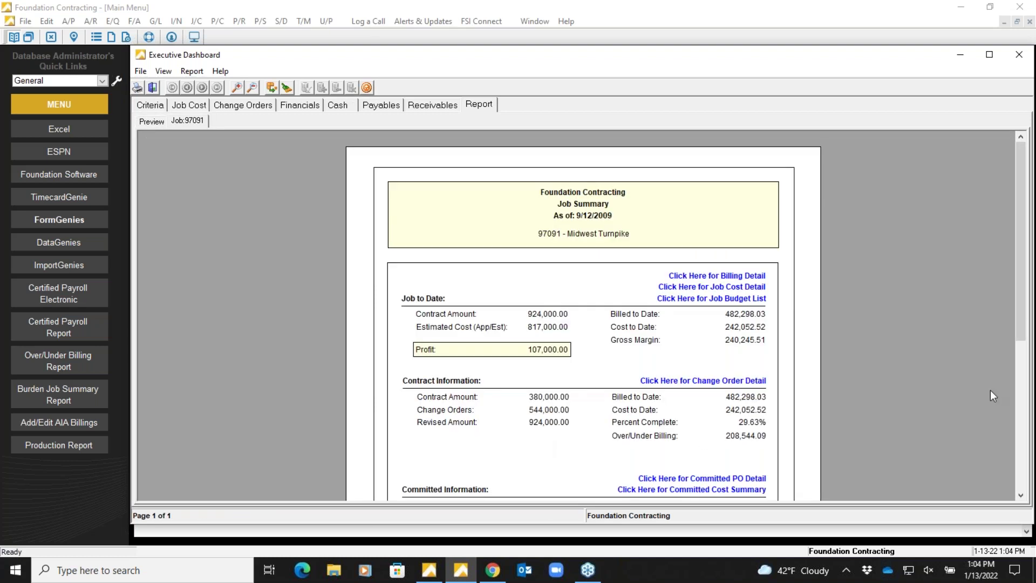
left_click_drag(1018, 207, 1015, 235)
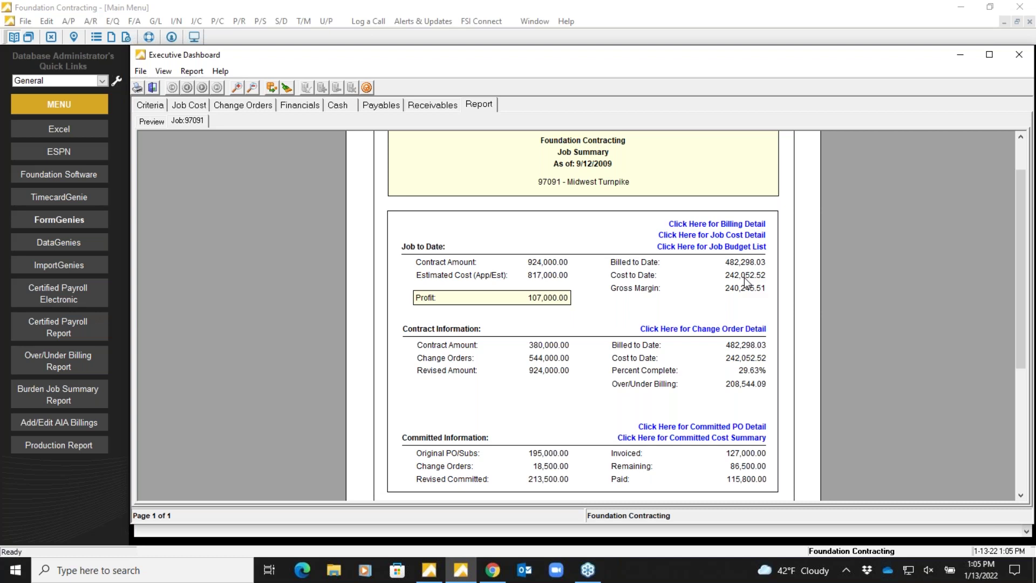
left_click(705, 236)
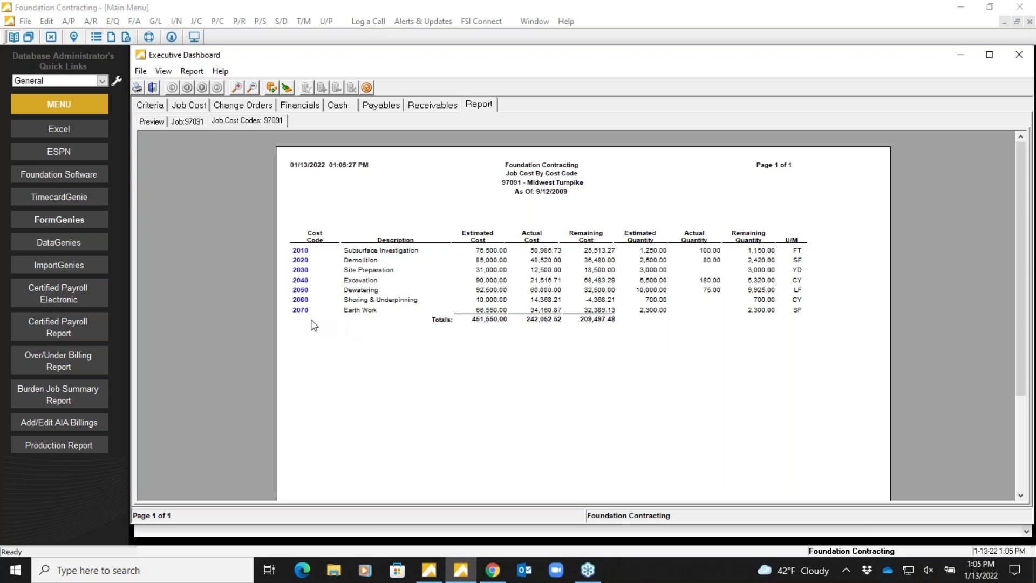
left_click(301, 310)
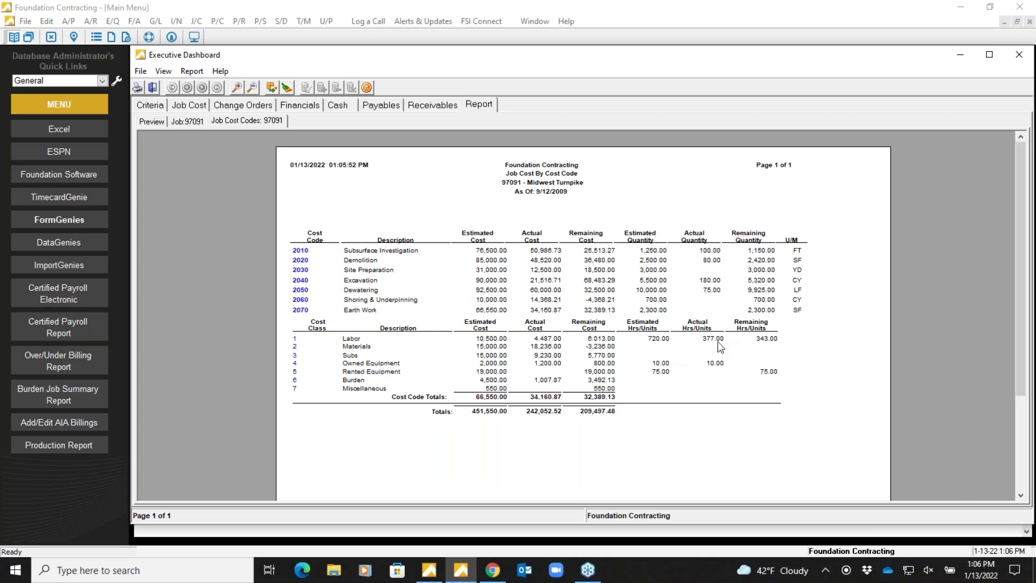
View the Earth Work cost history for the Labor class and for the Materials class.
left_click(295, 339)
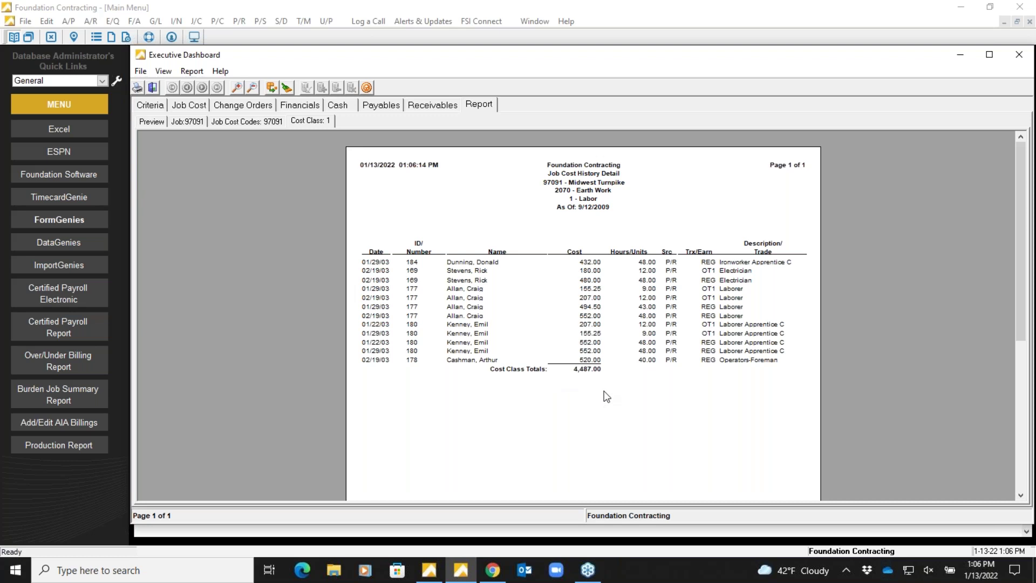
left_click(244, 123)
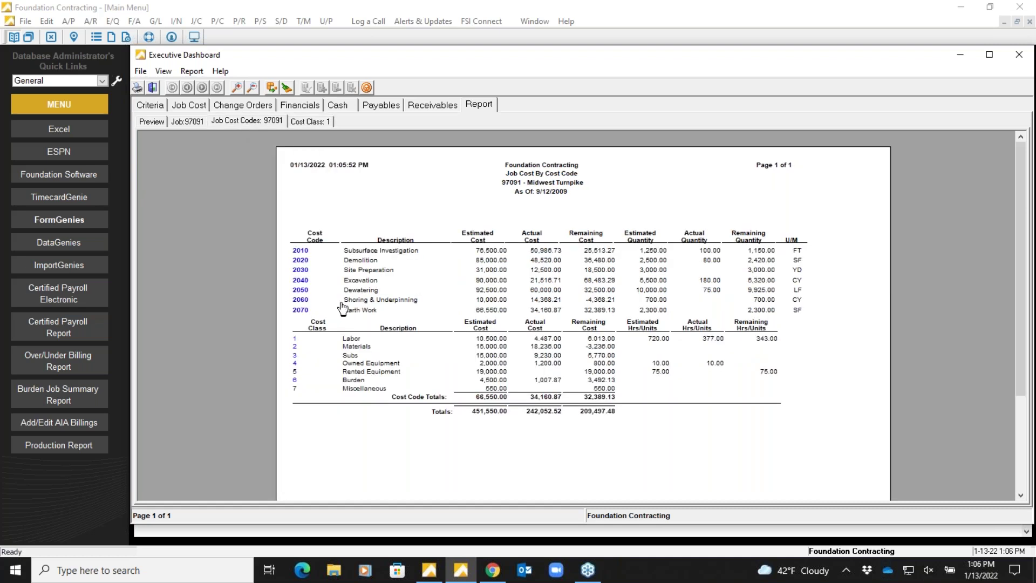
left_click(294, 347)
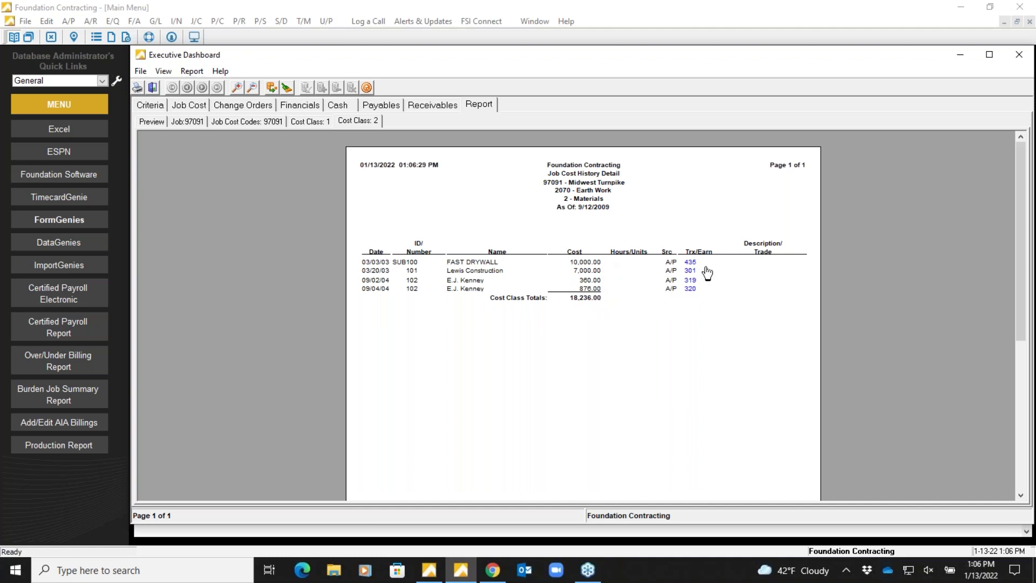
Open the FAST DRYWALL A/P transaction with its scanned invoice, close the image and minimize the Executive Dashboard.
left_click(690, 263)
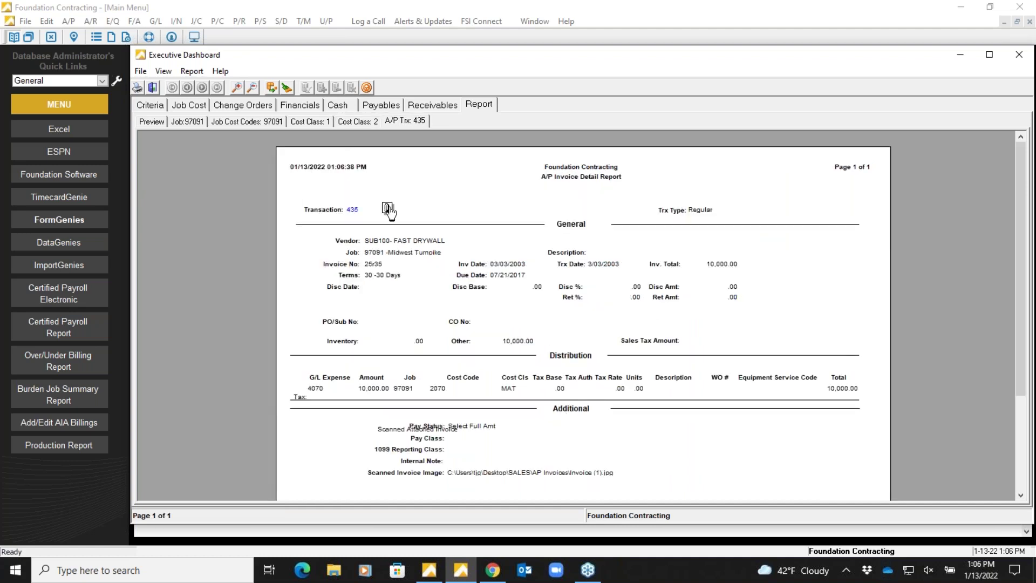
left_click(388, 208)
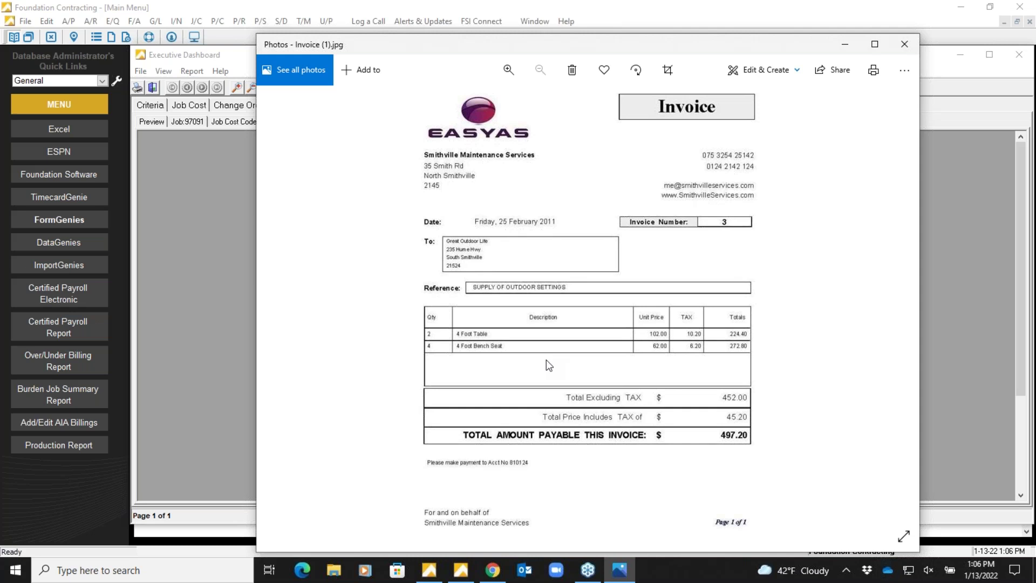
left_click(905, 46)
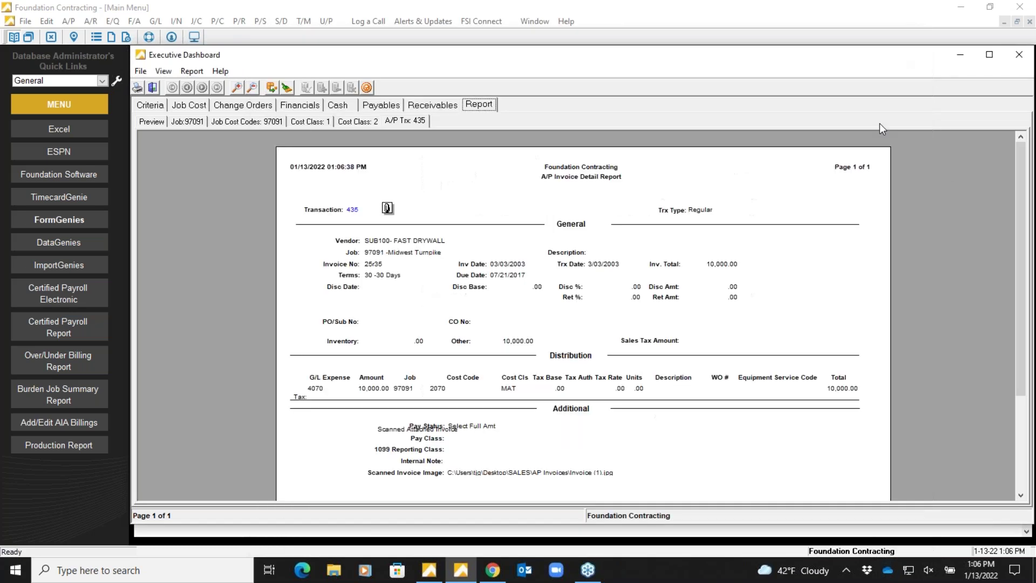
left_click(967, 56)
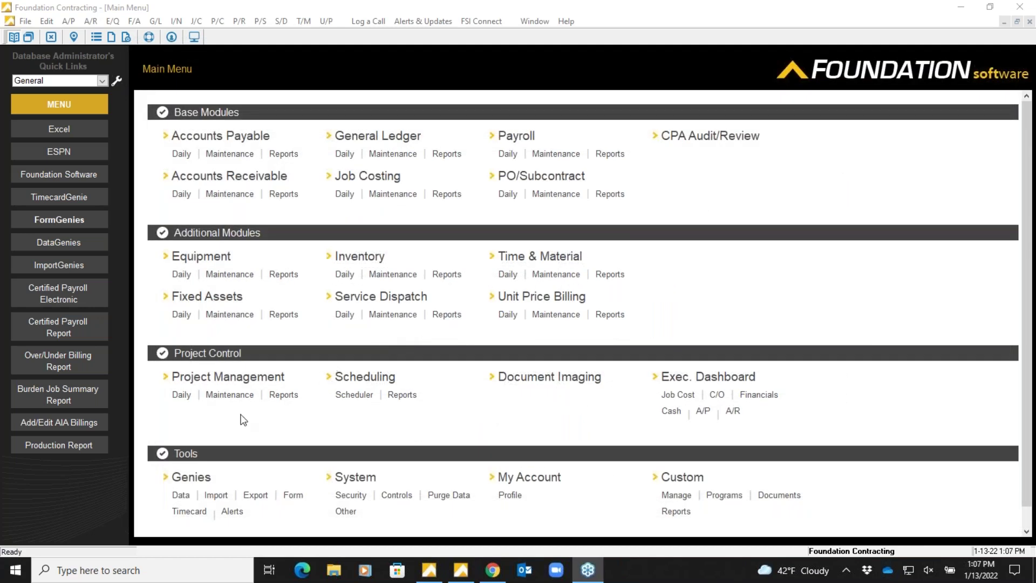
Load job 96020 Chester Avenue Bridge in the AIA billing entry and display its billing line items.
left_click(70, 424)
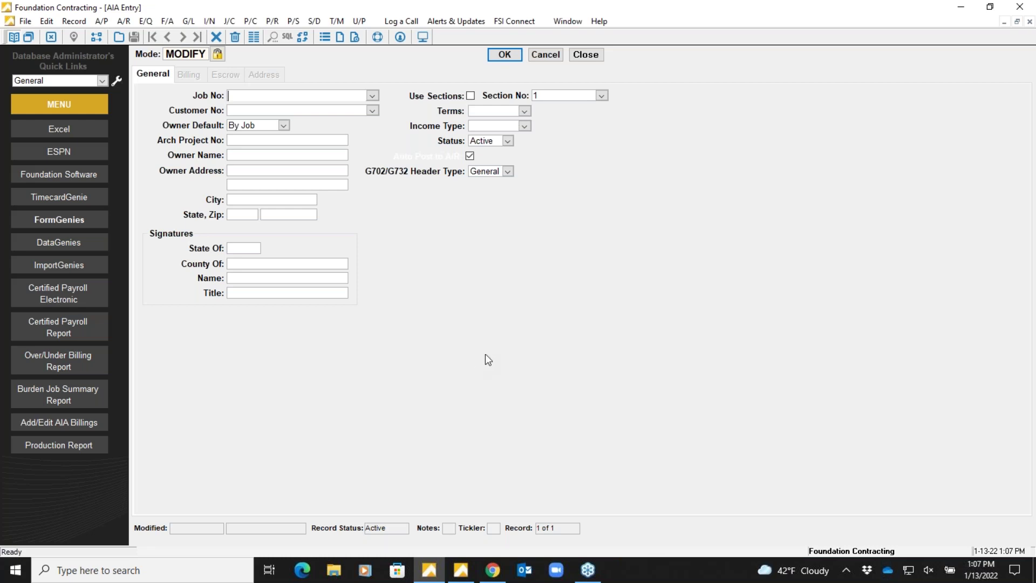
left_click(372, 96)
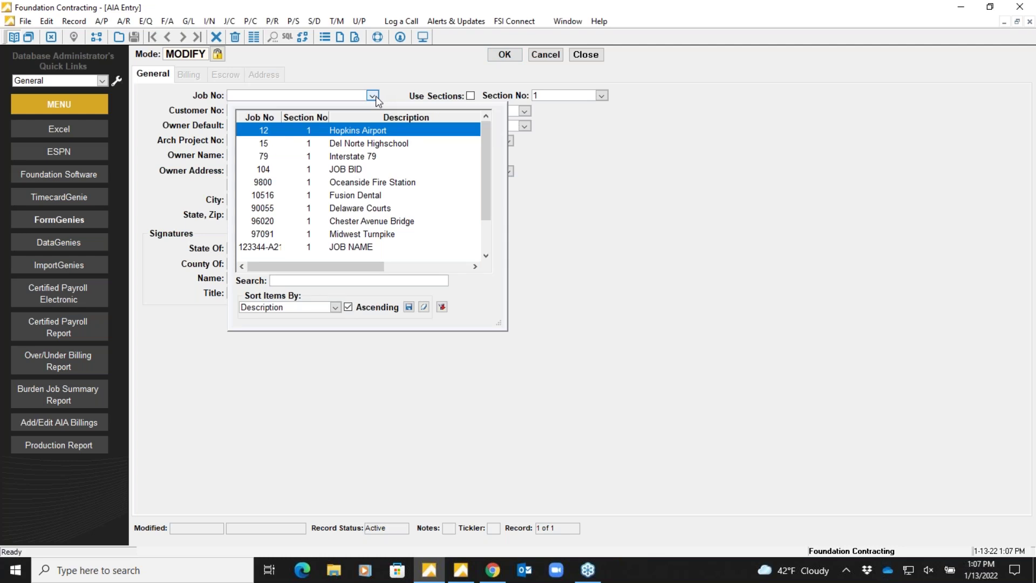
left_click(373, 222)
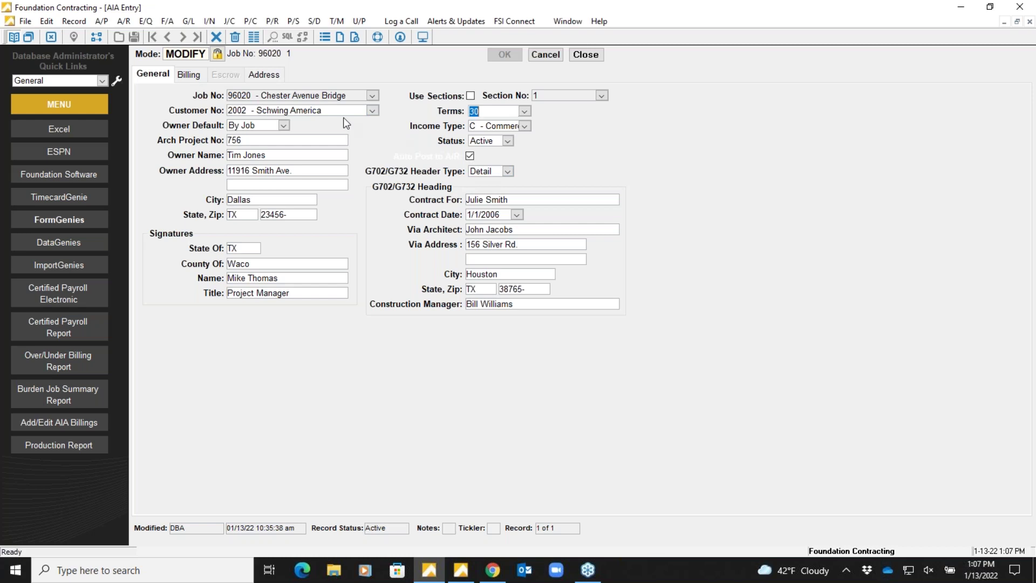
left_click(184, 76)
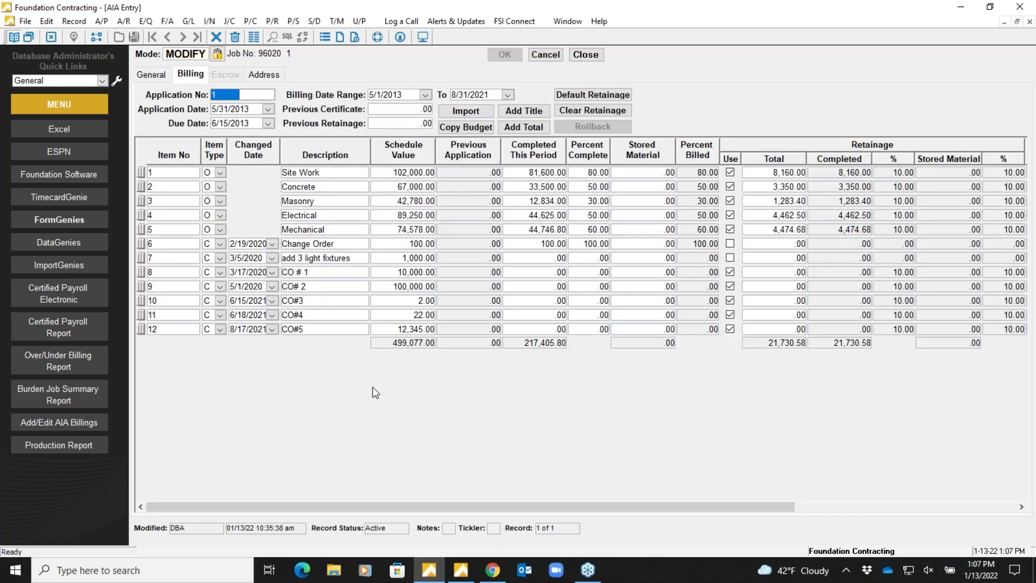
Apply the default retainage to the Chester Avenue Bridge billing items and save the AIA record.
left_click(531, 187)
left_click(603, 176)
left_click(557, 187)
left_click(585, 93)
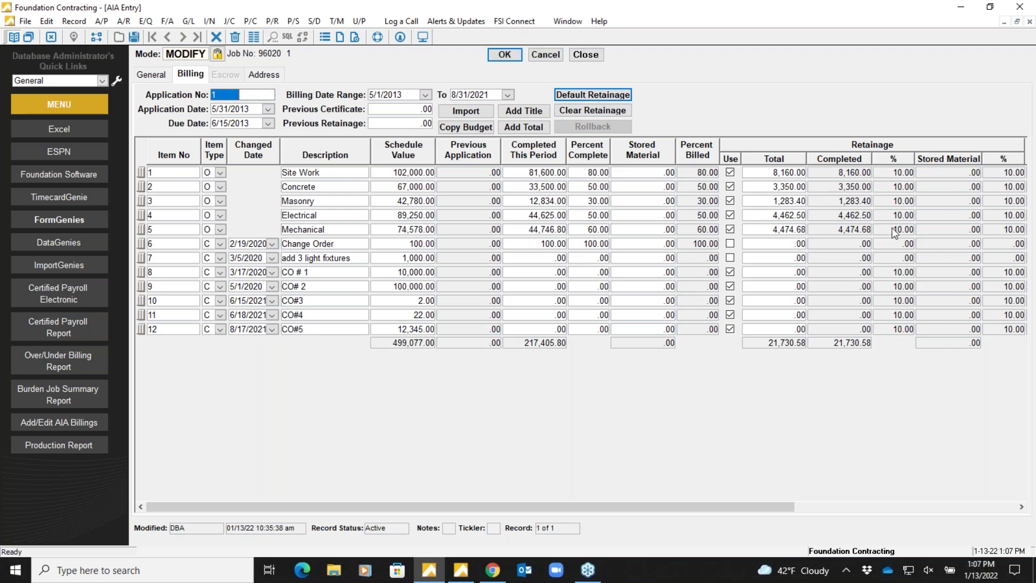
left_click(508, 54)
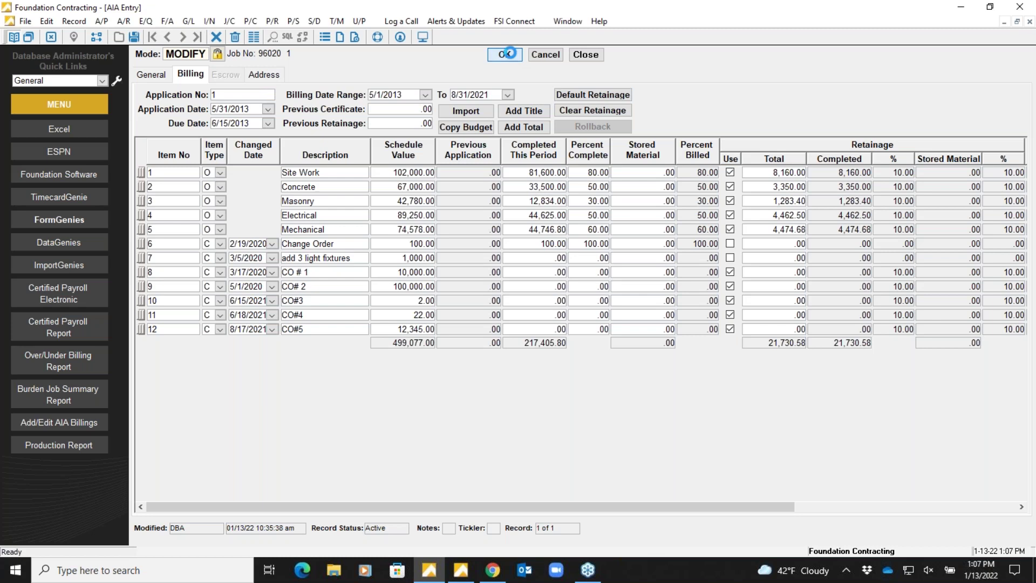
Preview the AIA application for payment with the job range starting at 96020 Chester Avenue Bridge, and close the listing.
left_click(253, 37)
left_click(404, 71)
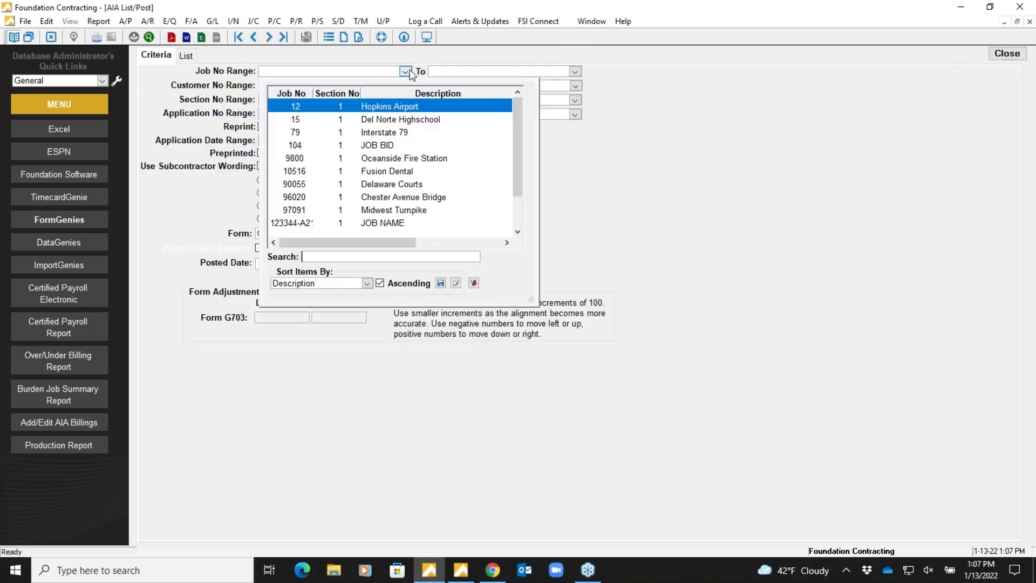
left_click(390, 197)
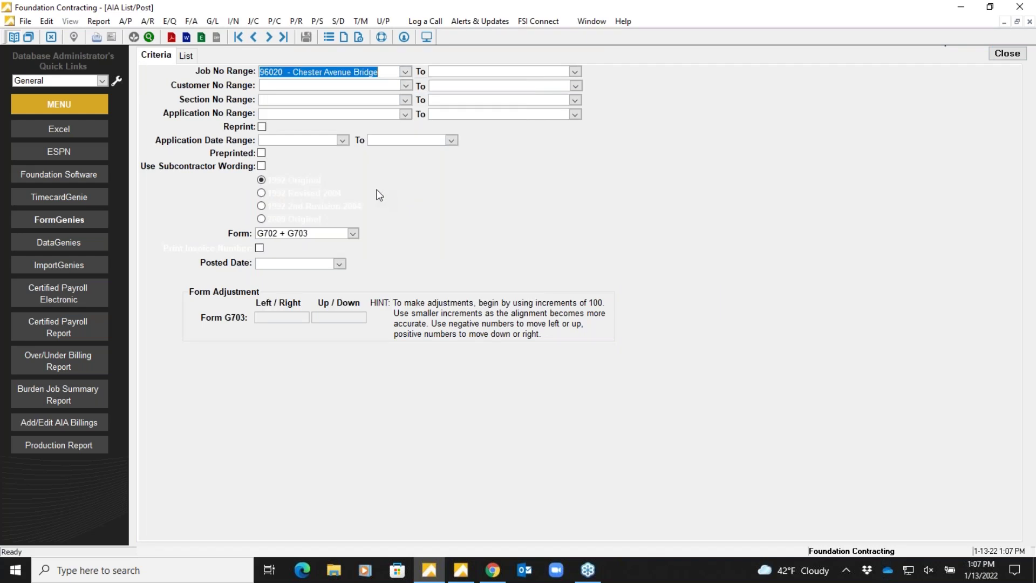
left_click(186, 56)
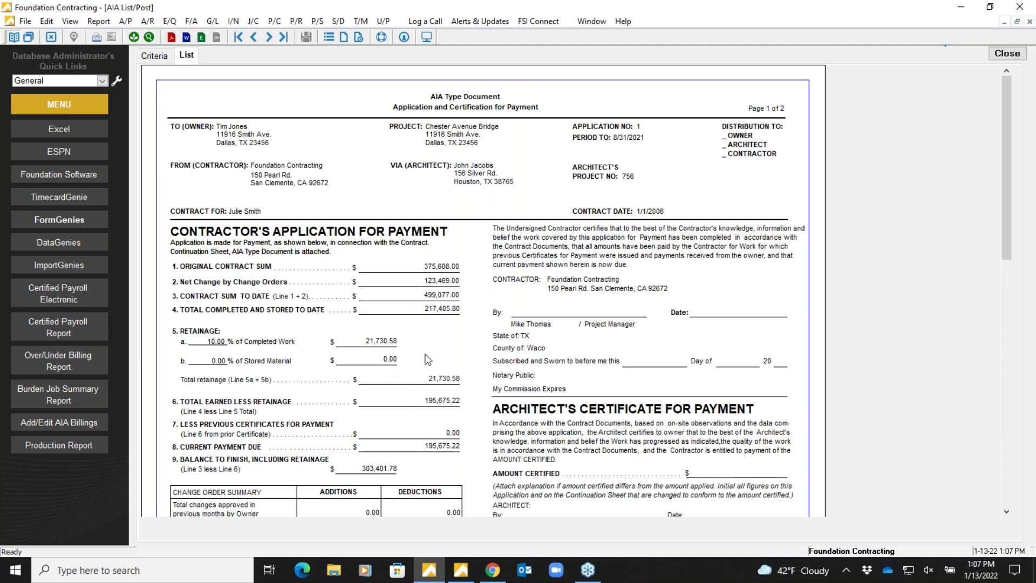
left_click(1007, 54)
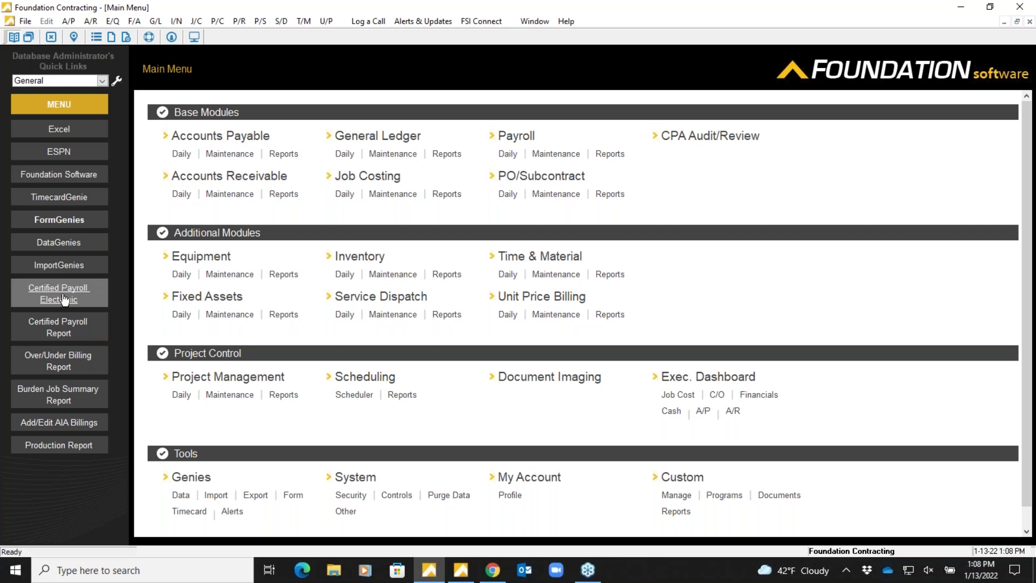
Generate the Certified Payroll Print report with its preset criteria, close it and return to the main menu.
left_click(610, 153)
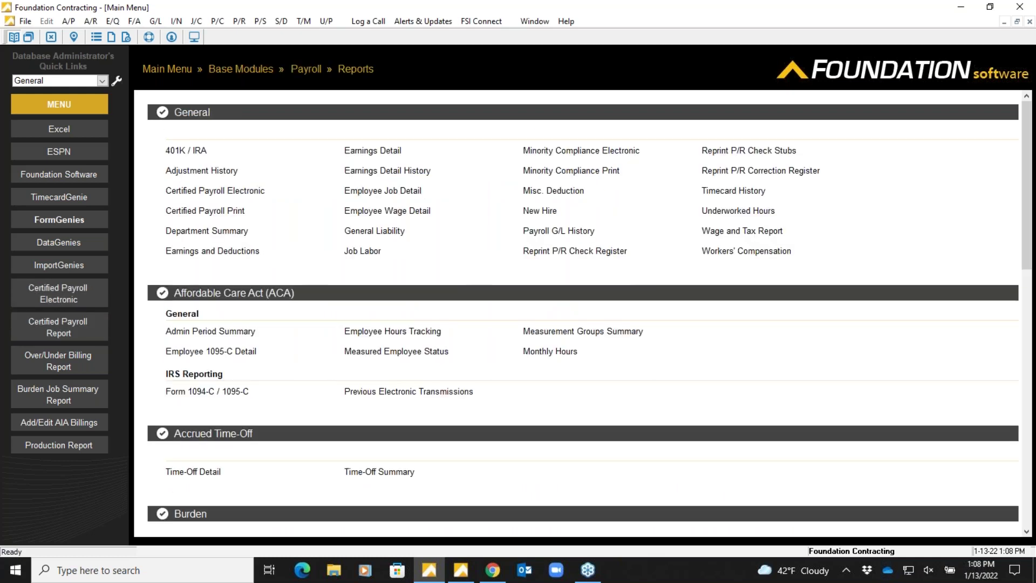
left_click(202, 213)
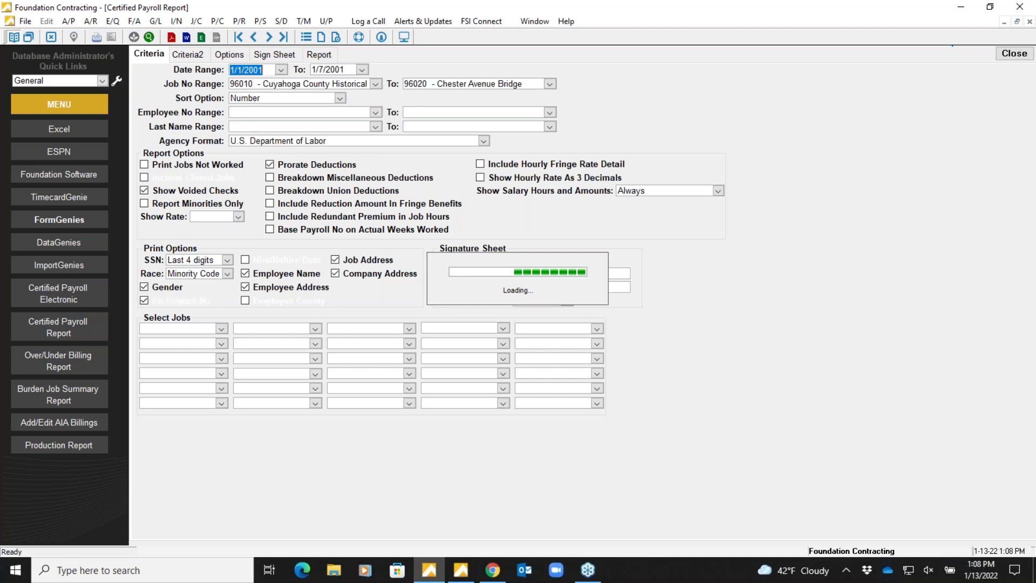
left_click(319, 55)
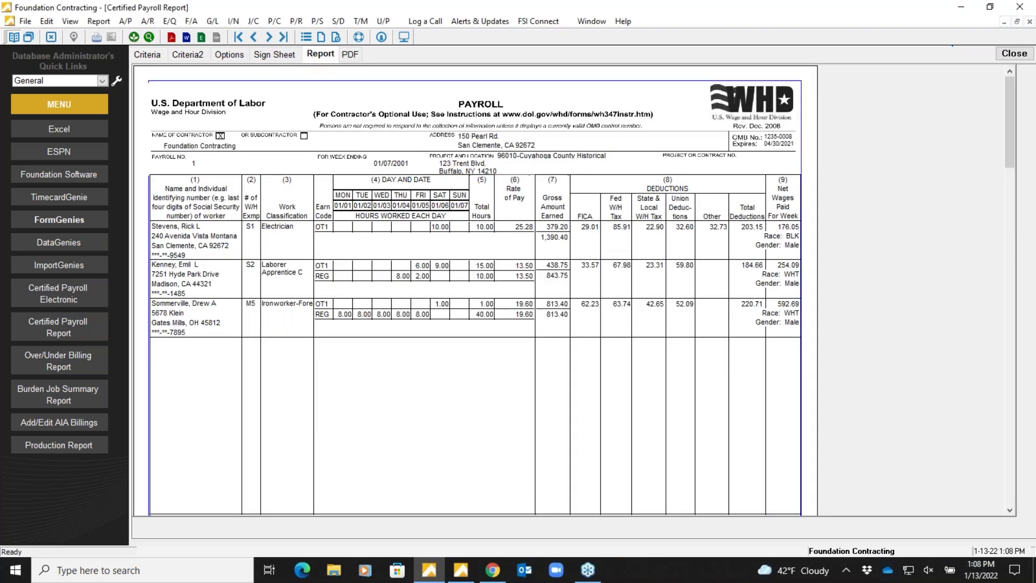
left_click(1015, 54)
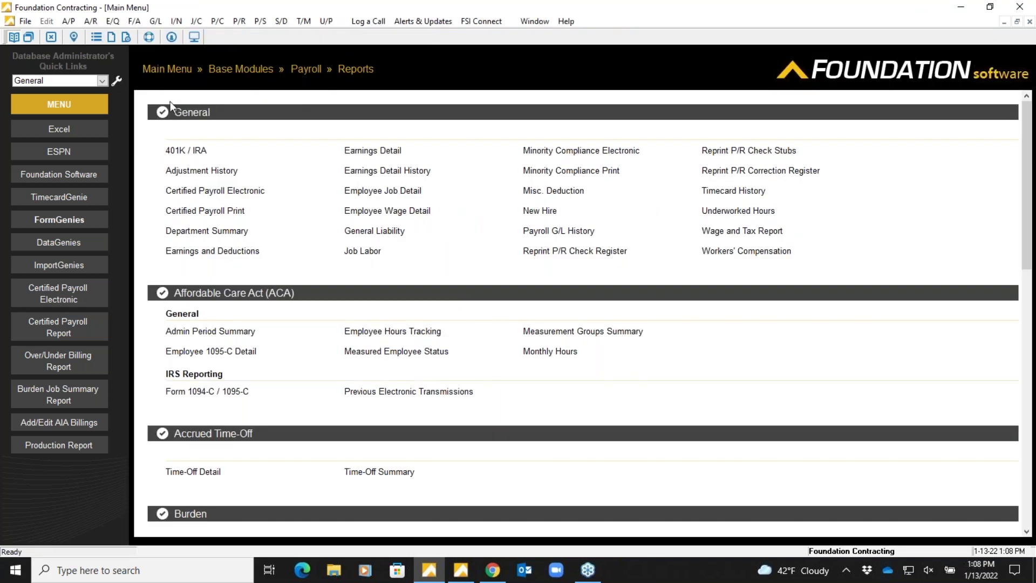
left_click(165, 71)
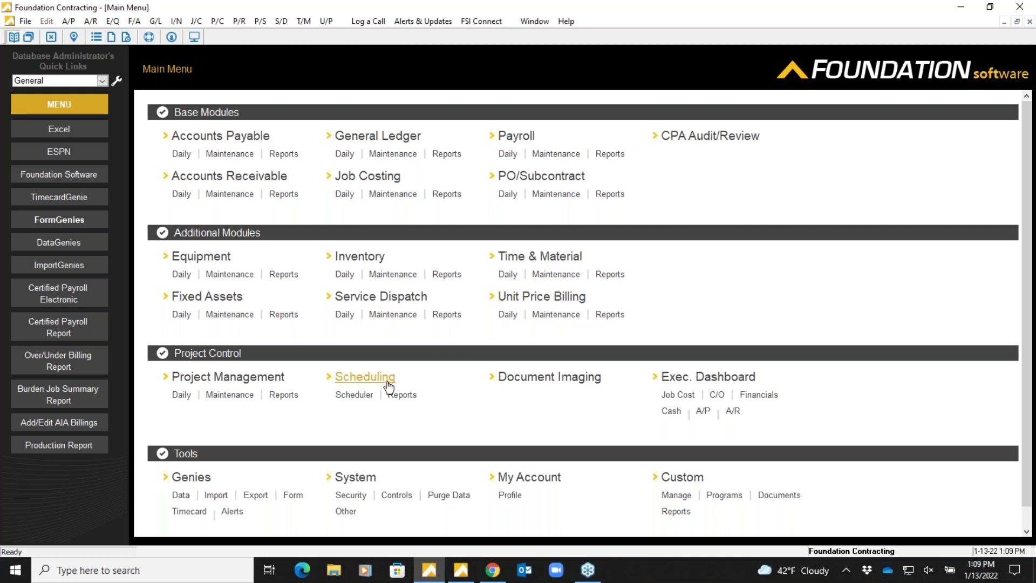
Switch to the ProjectHQ home page in the Chrome browser.
left_click(499, 576)
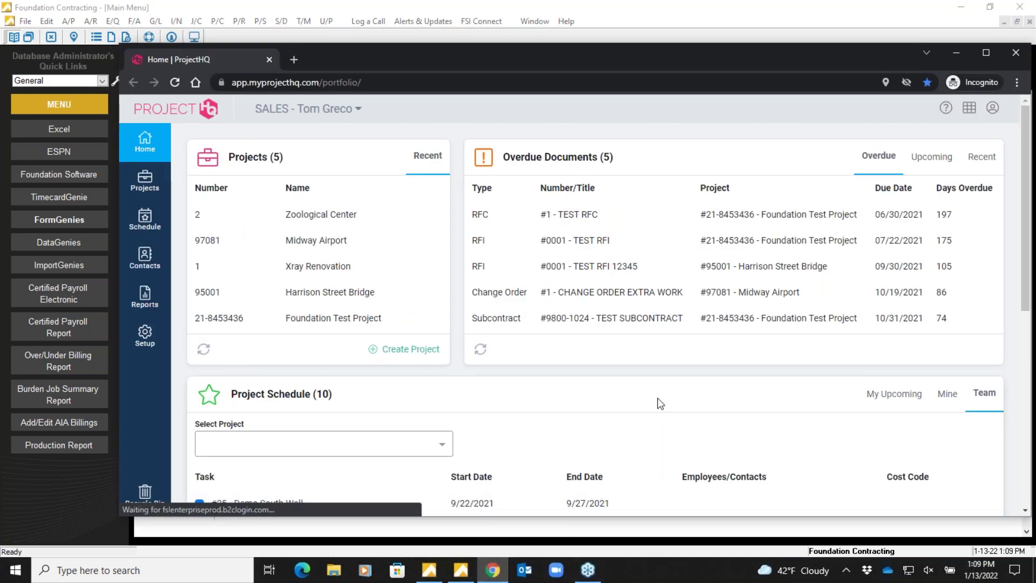
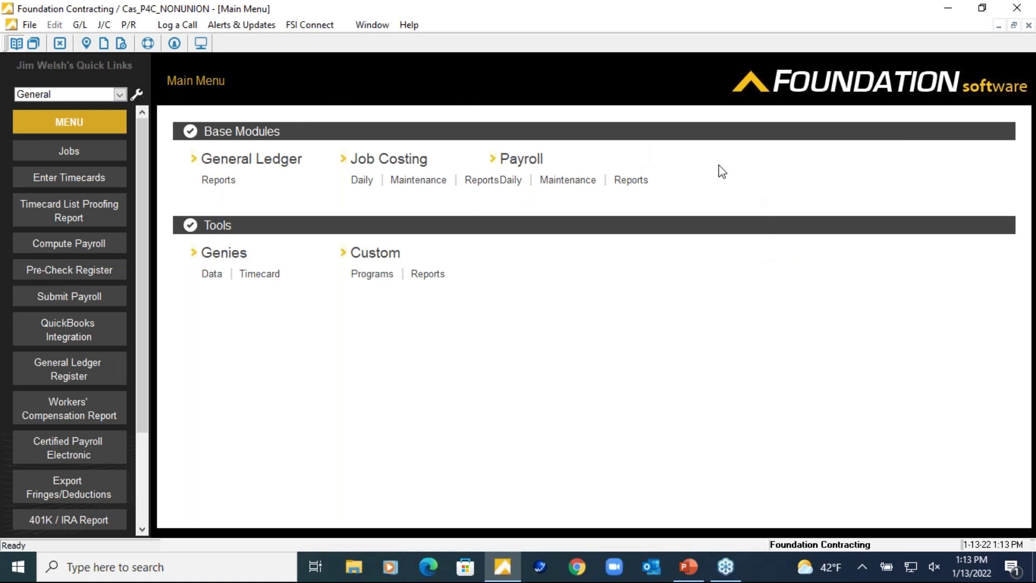
Open the union Pay Rates record form from payroll maintenance.
left_click(583, 181)
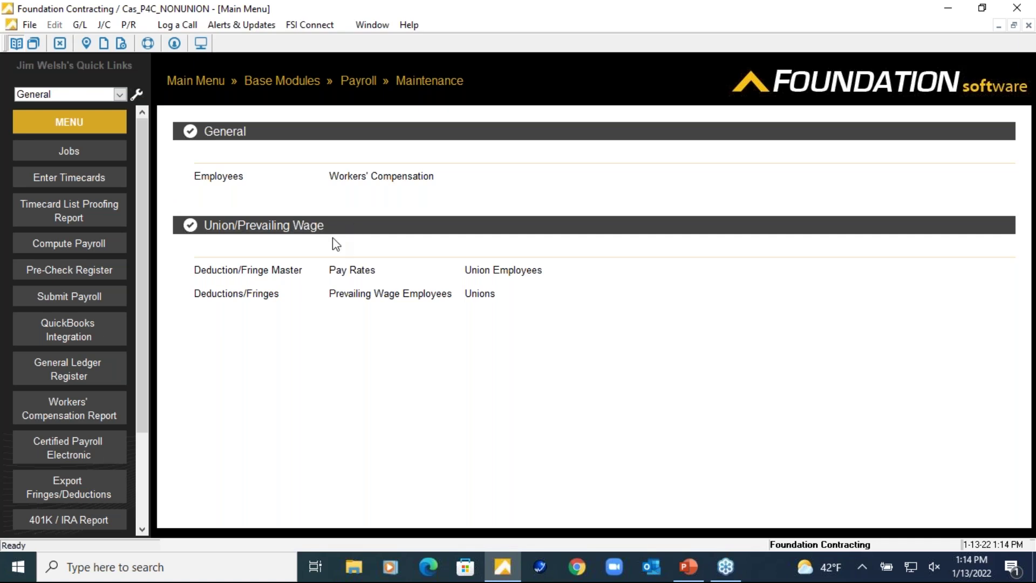
left_click(115, 156)
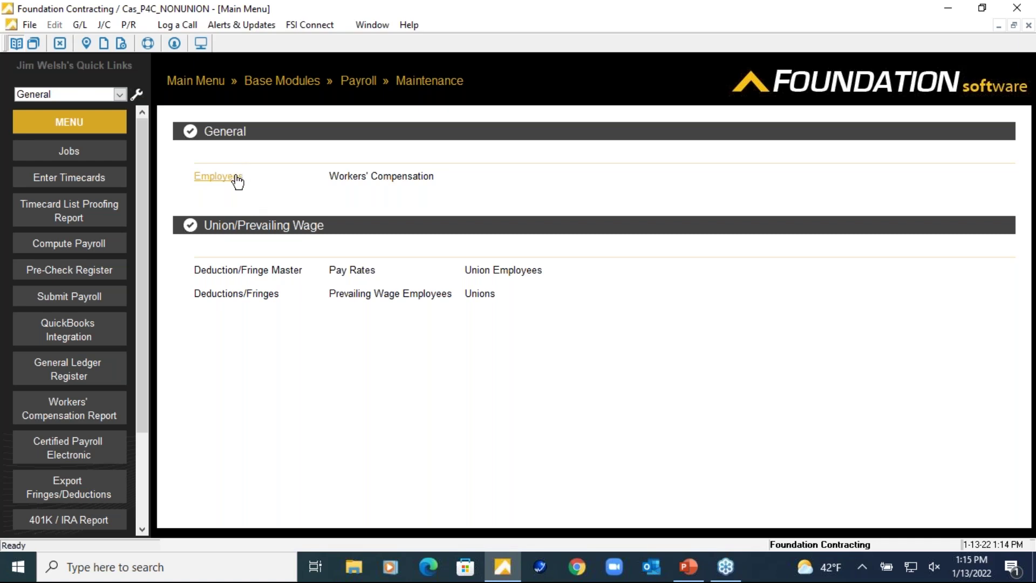
left_click(348, 270)
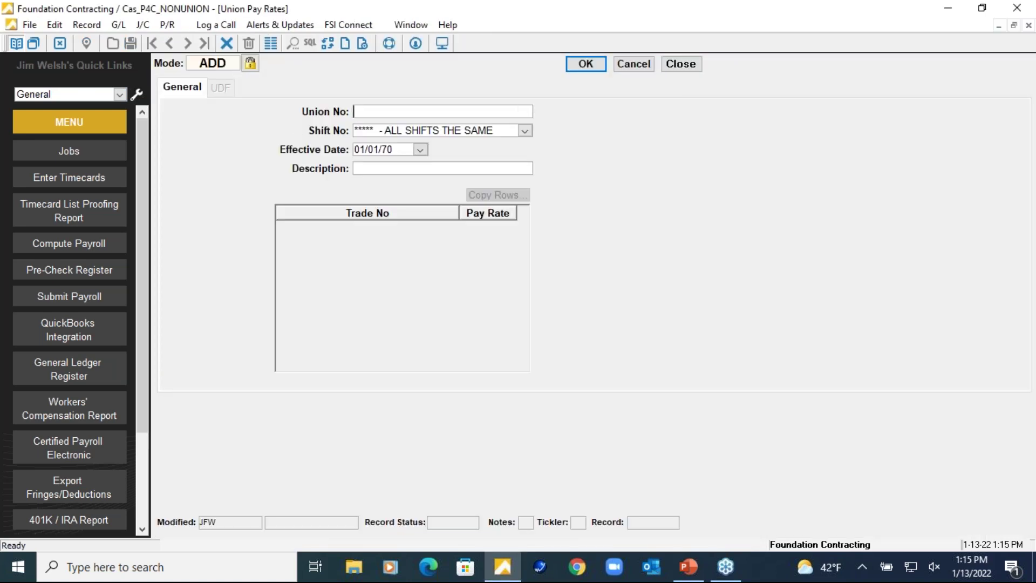
Look up the union pay rates for I.B.E.W. Local 38 and clear the form without changes.
left_click(525, 111)
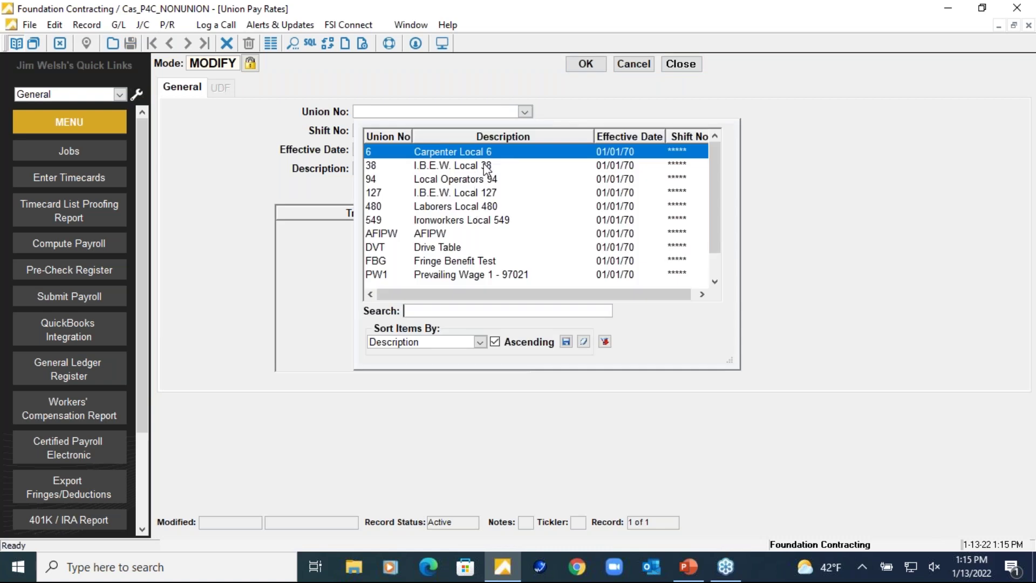
left_click(484, 166)
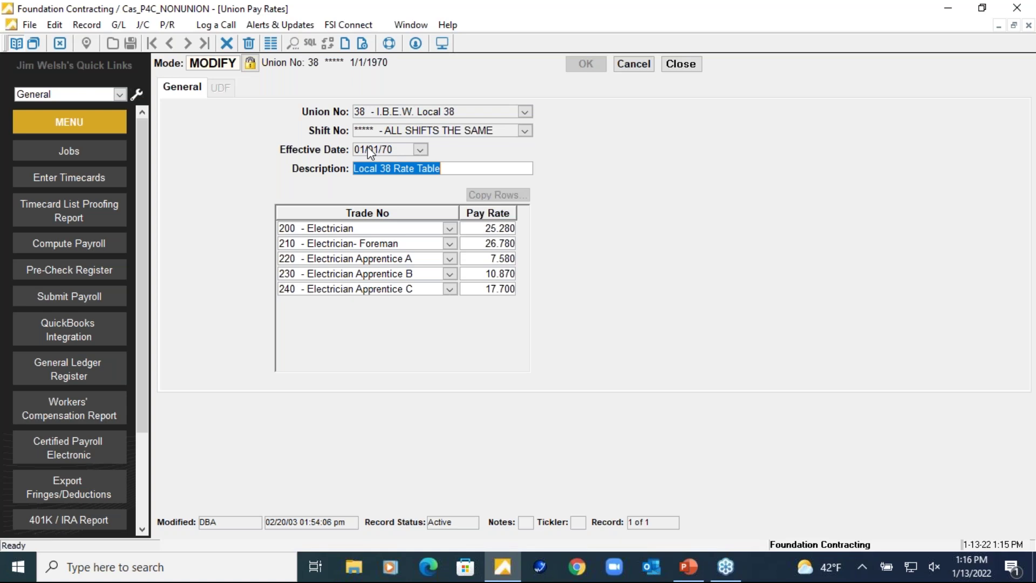
left_click(633, 64)
Look up the pay rates for Prevailing Wage 2 - 97051 and close the Pay Rates form.
left_click(506, 113)
scroll(464, 232, "down", 2)
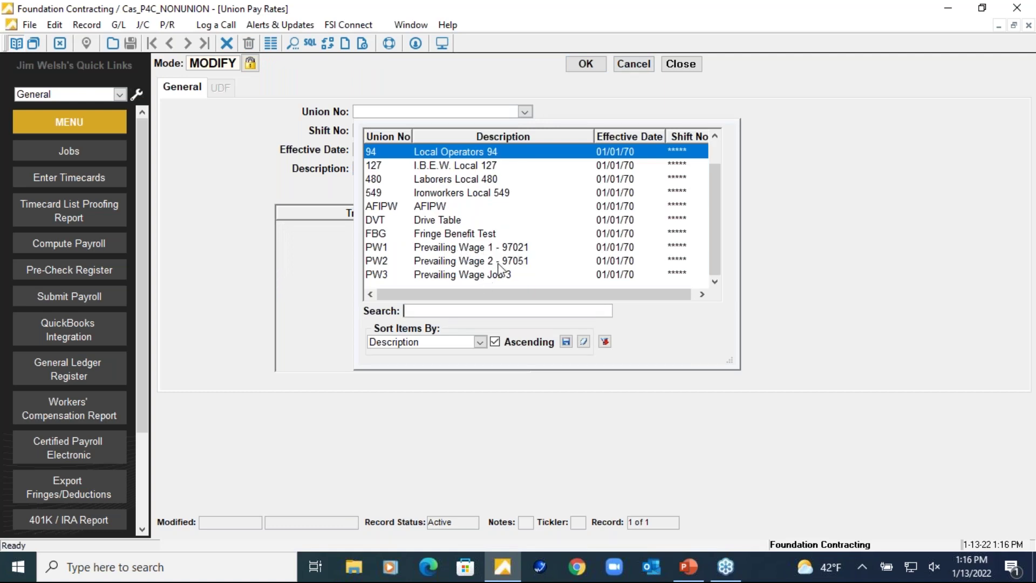
left_click(492, 264)
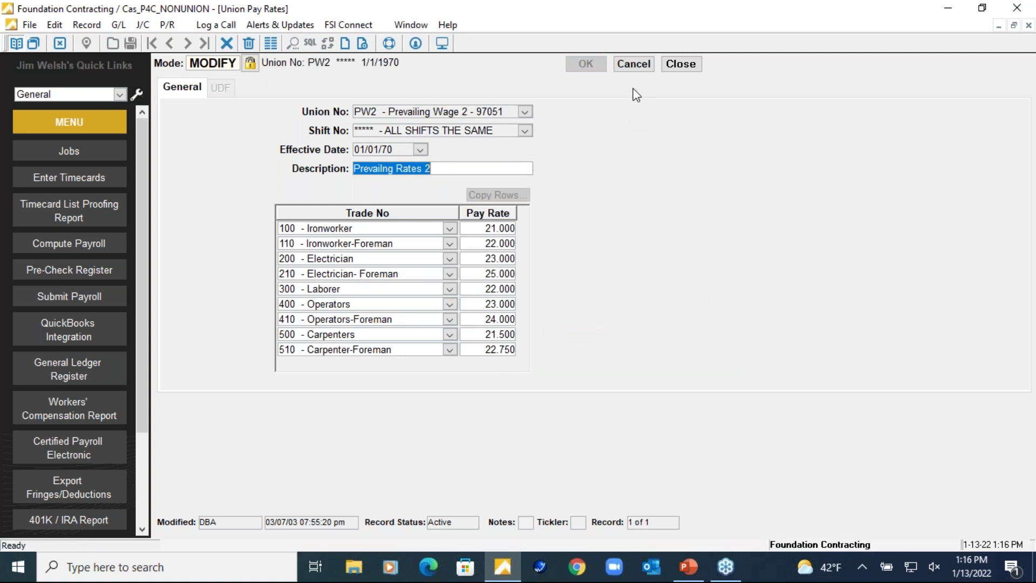
left_click(649, 65)
left_click(681, 65)
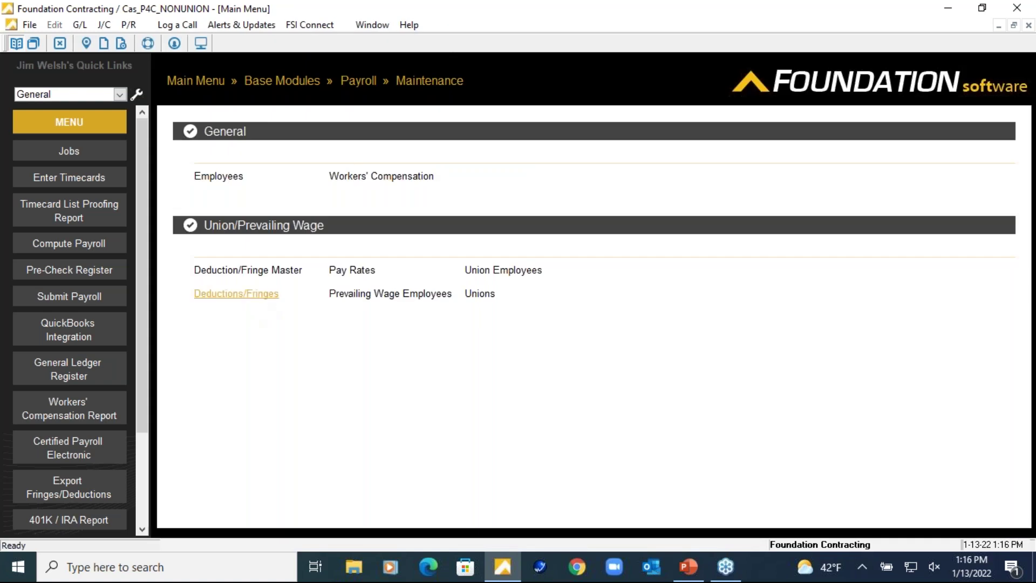
In the union Deductions/Fringes form, look up the I.B.E.W. Local 38 record for trade 210 Electrician-Foreman and clear it.
left_click(236, 293)
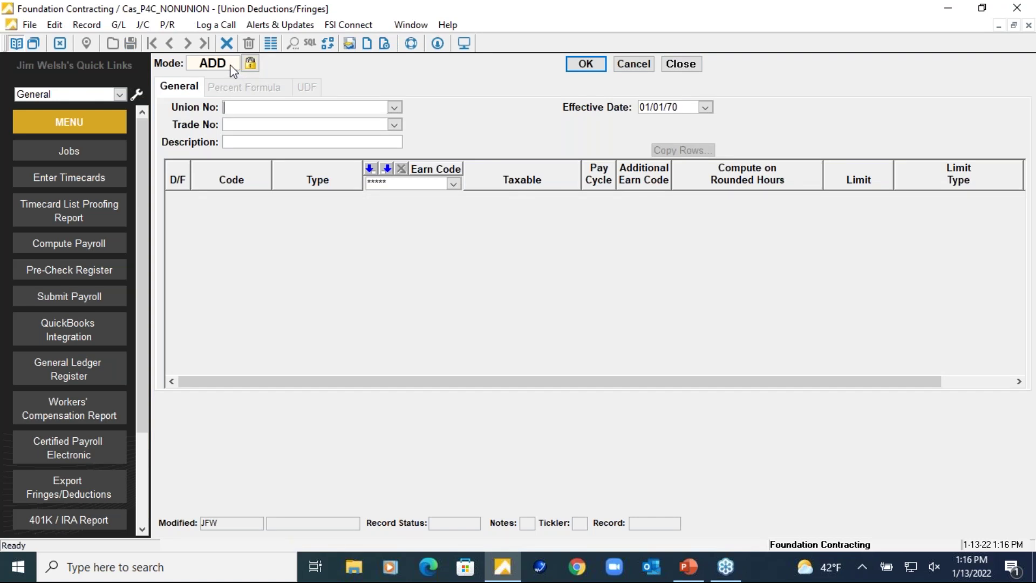
left_click(394, 107)
left_click(420, 171)
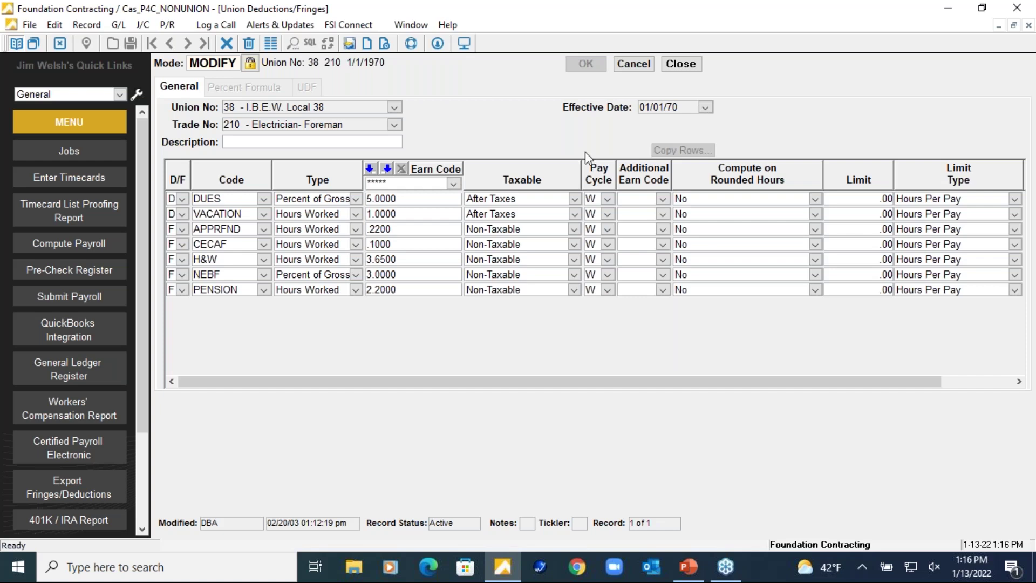
left_click(633, 65)
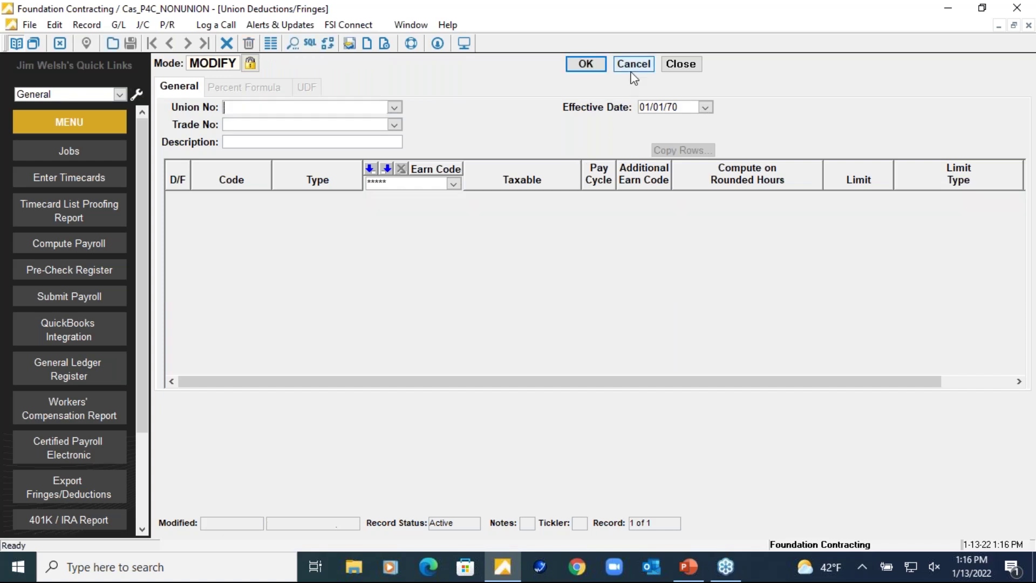
Try fringe code PWFBG on the Prevailing Wage Job 3 Electrician record, discard the change and close the form.
left_click(395, 108)
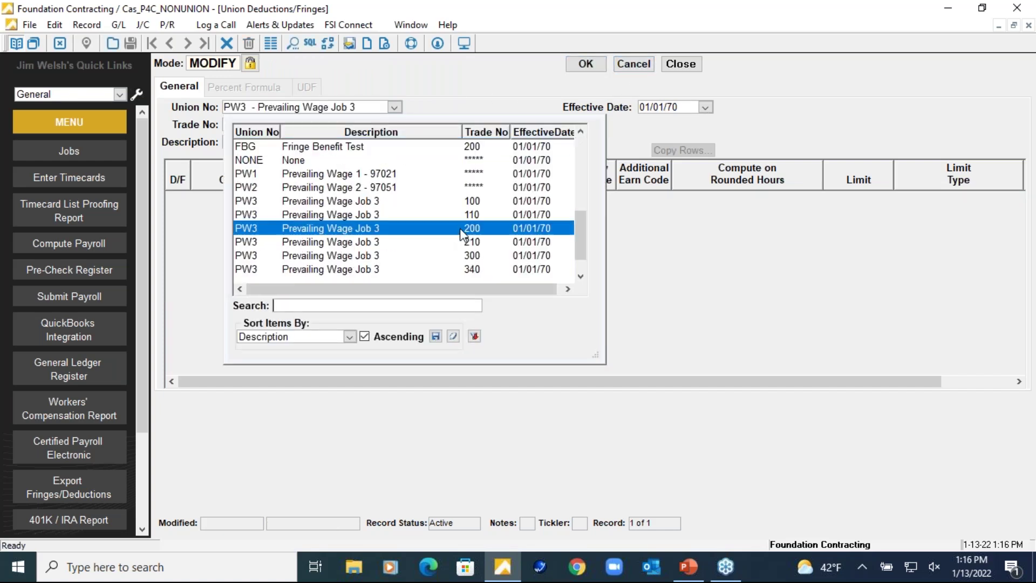
left_click(460, 228)
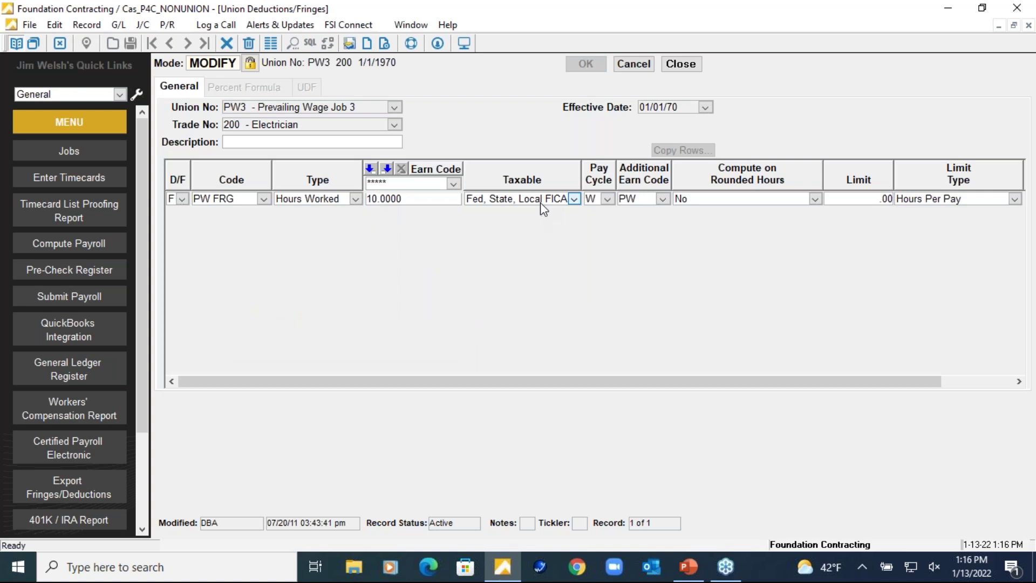
left_click(263, 199)
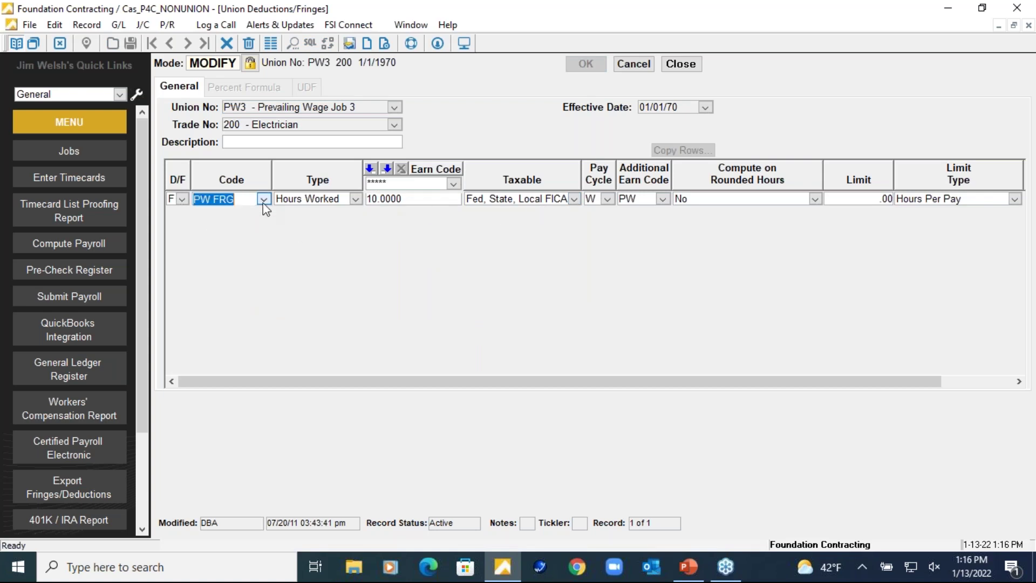
left_click(344, 323)
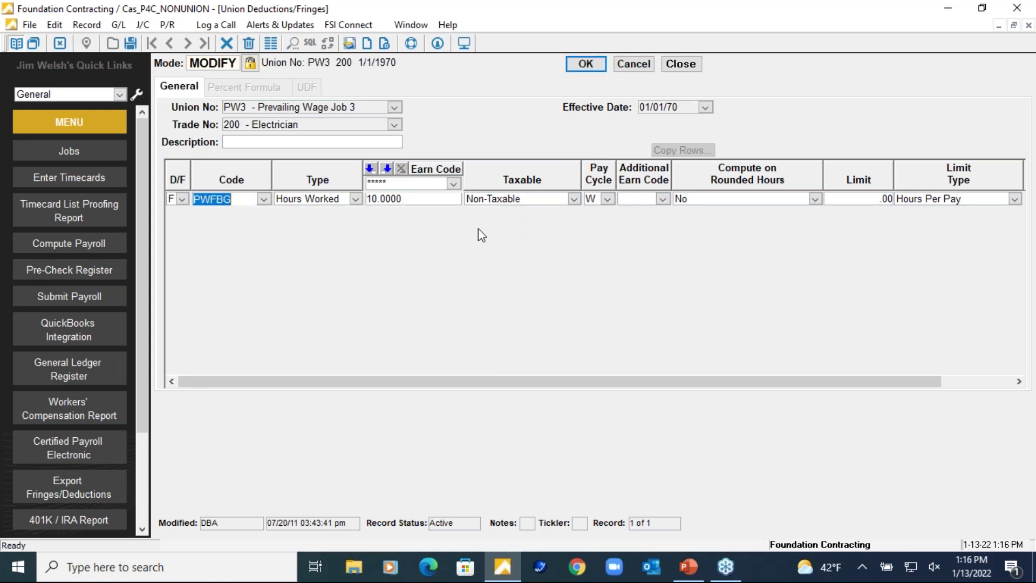
left_click(409, 203)
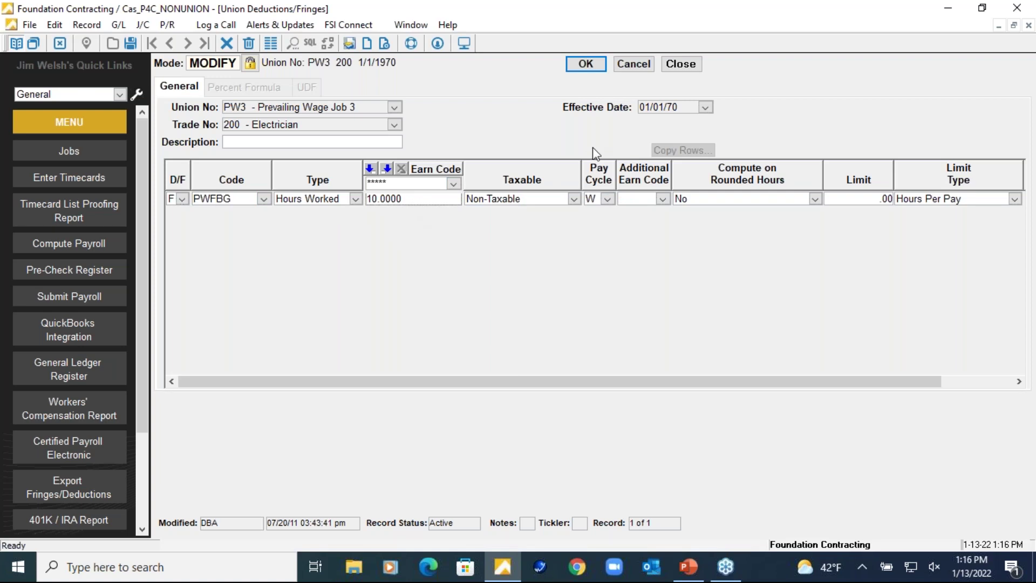
left_click(633, 64)
left_click(681, 65)
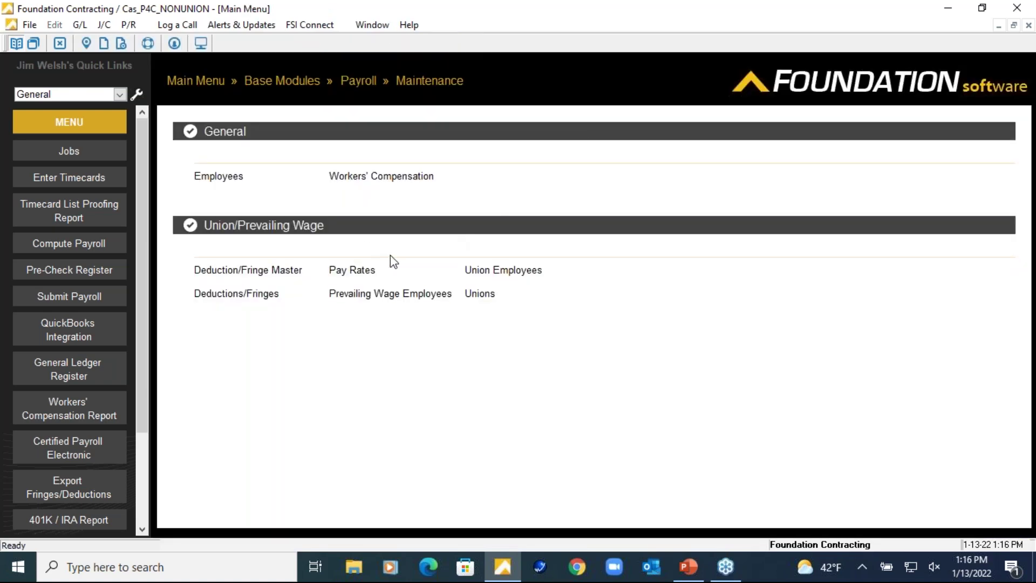
Generate the payroll Workers' Compensation report with its preset criteria and close it.
left_click(218, 84)
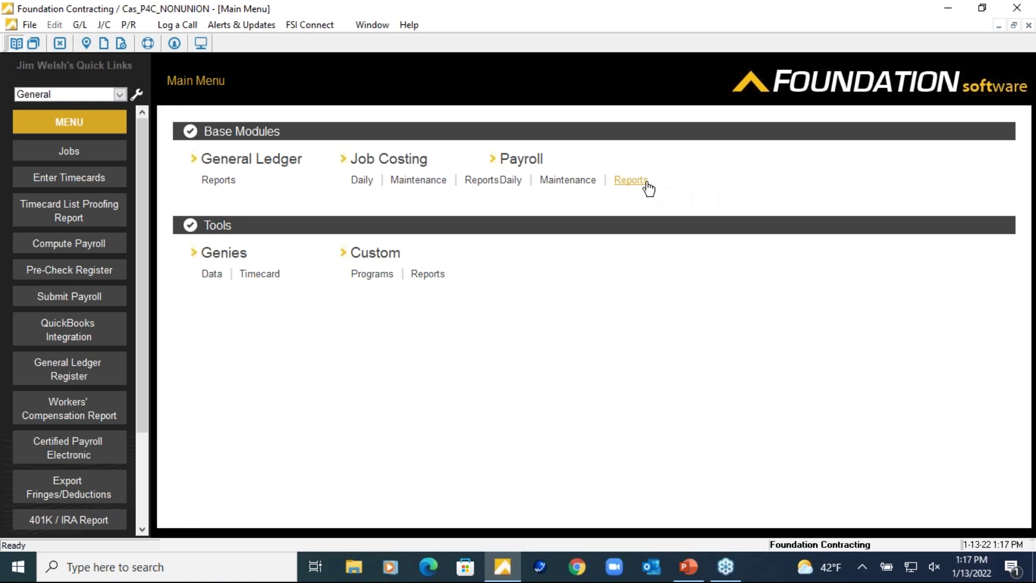
left_click(642, 182)
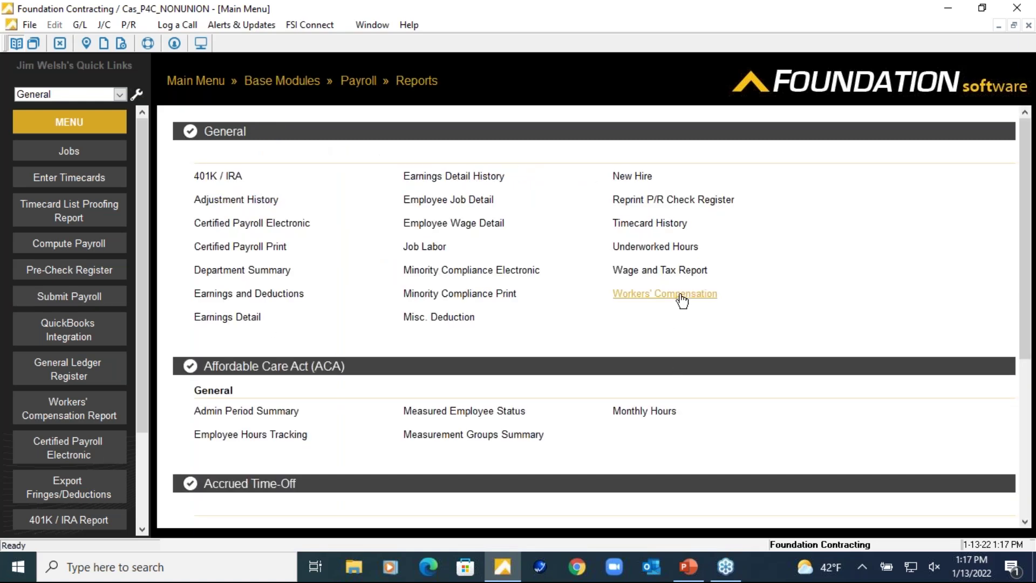
left_click(678, 300)
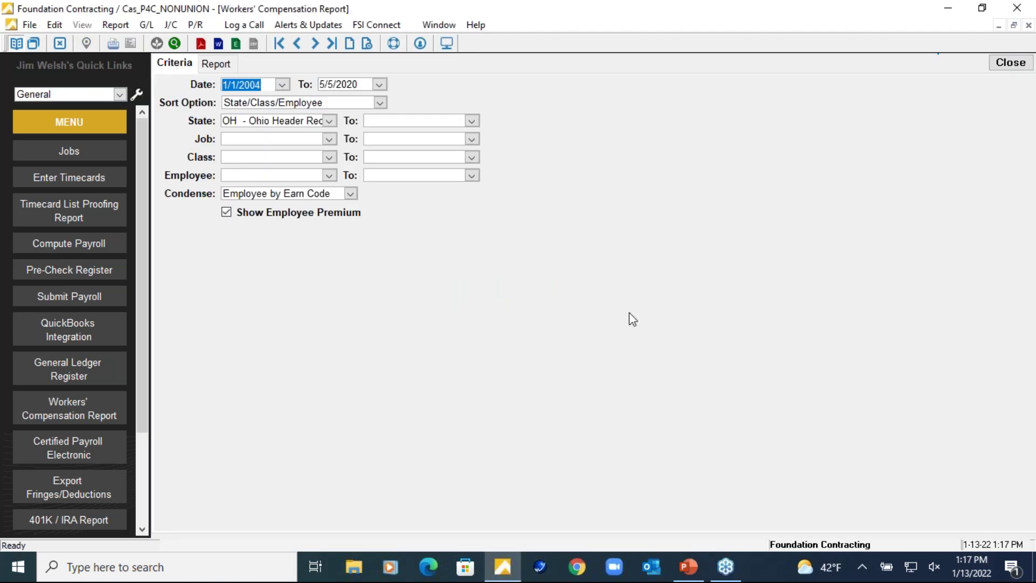
left_click(227, 64)
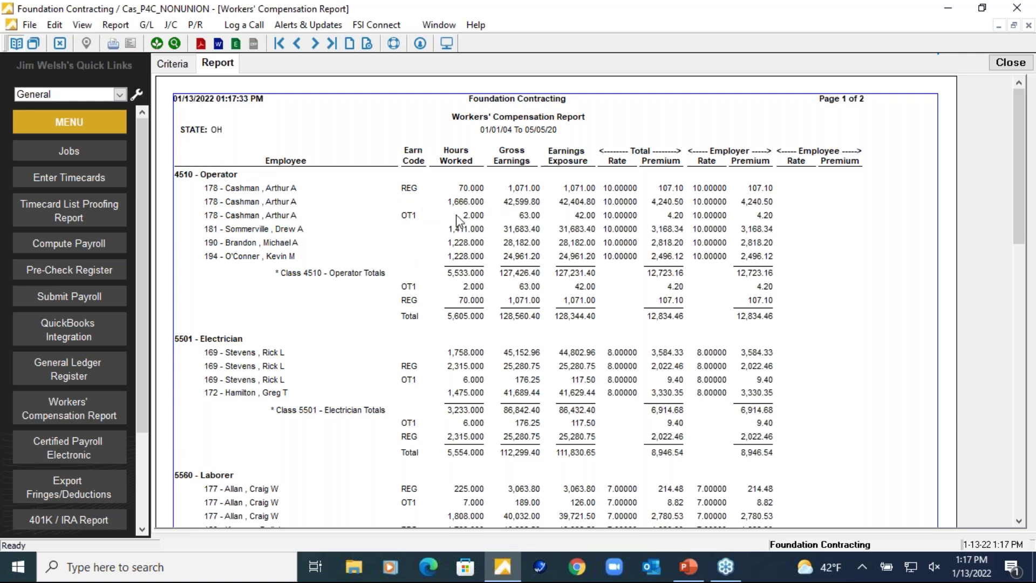
left_click(998, 66)
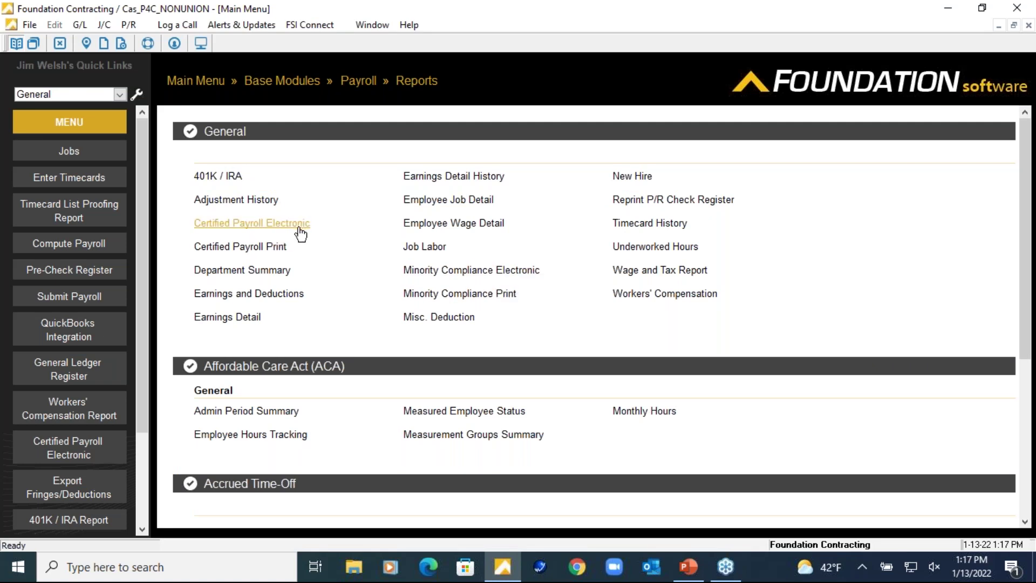
Generate the Minority Compliance Print report in the U.S. Department of Labor (Format 1) format and close it.
left_click(465, 296)
left_click(649, 281)
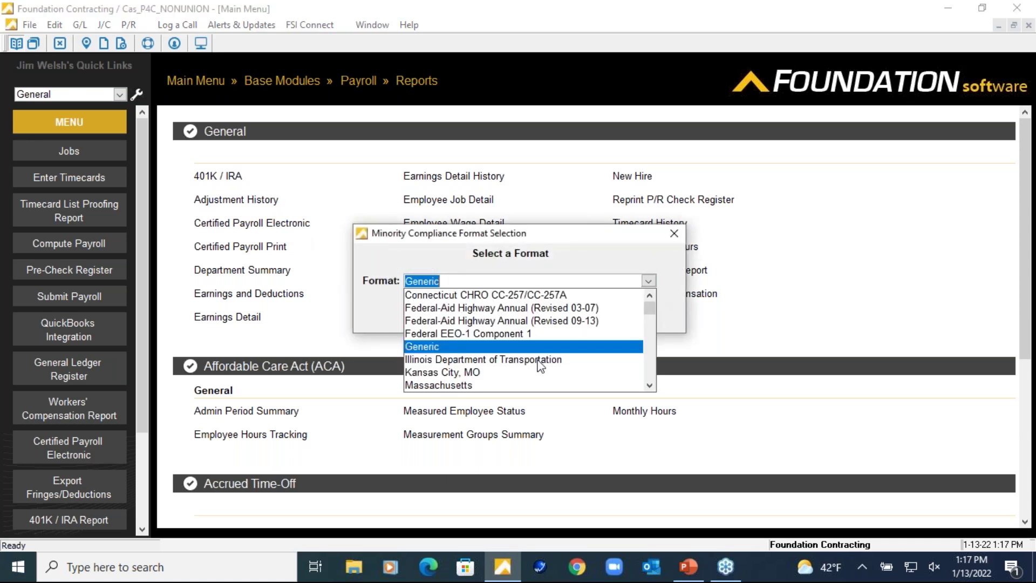
scroll(484, 323, "down", 6)
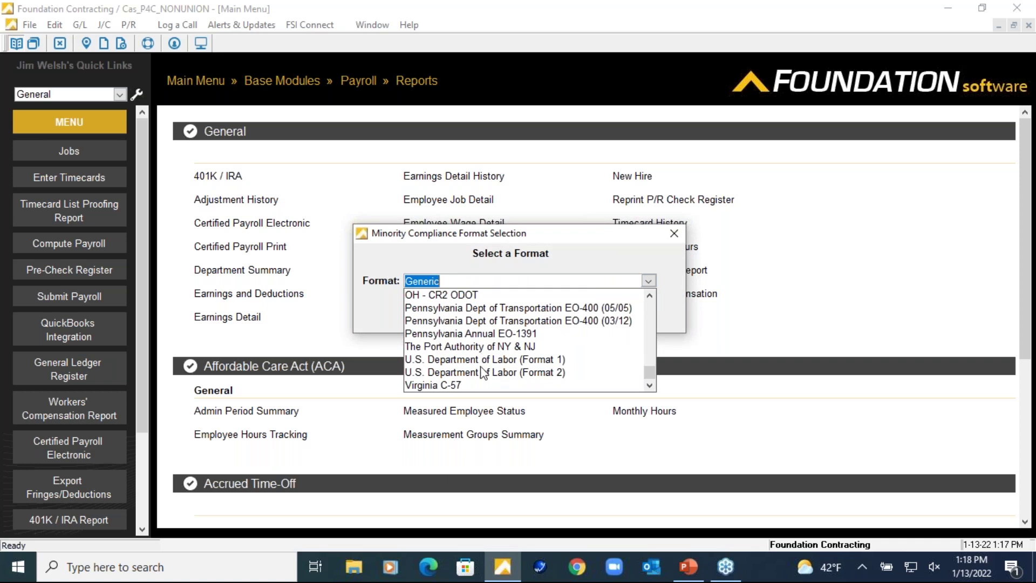
left_click(485, 360)
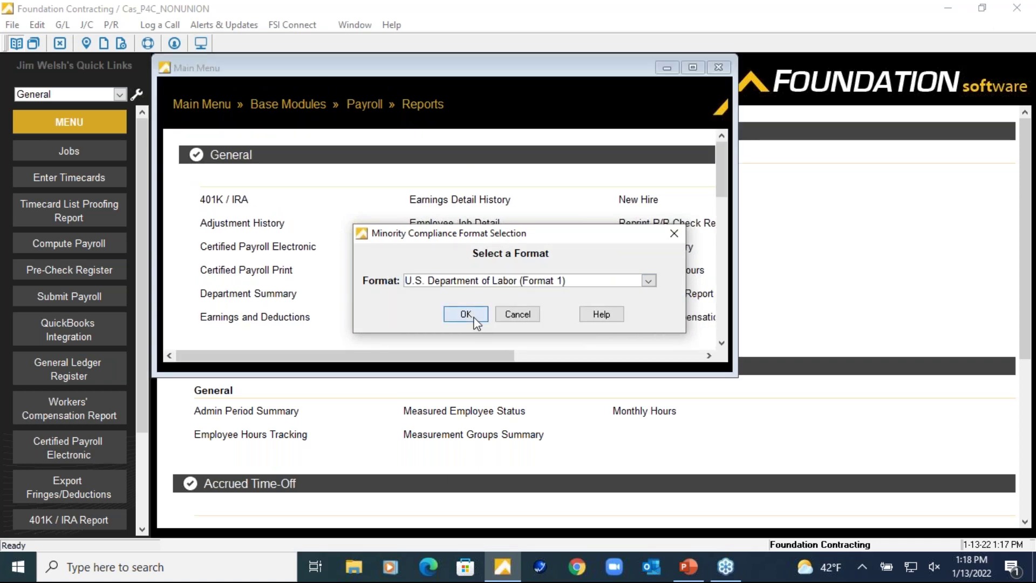
left_click(466, 314)
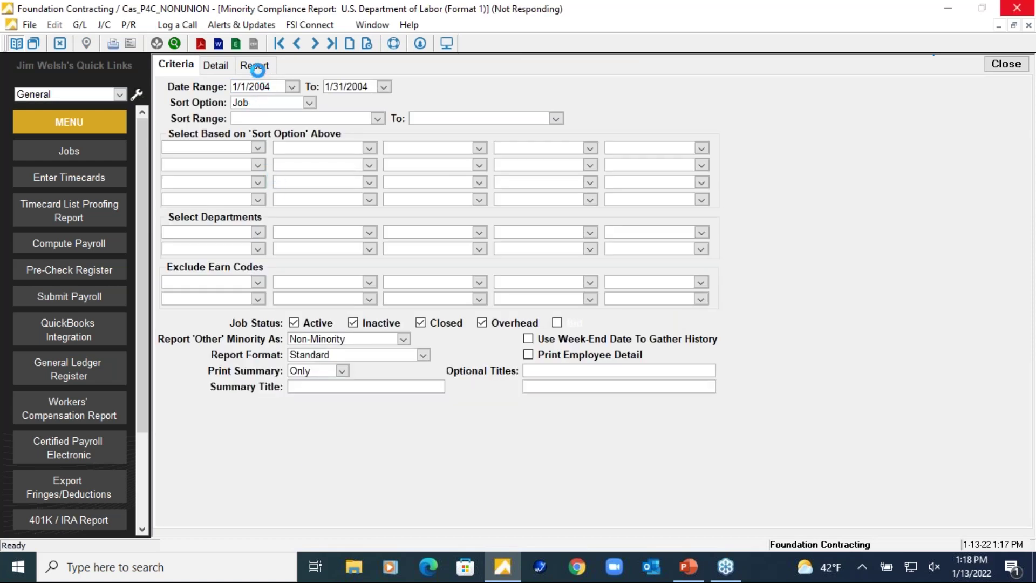
left_click(255, 65)
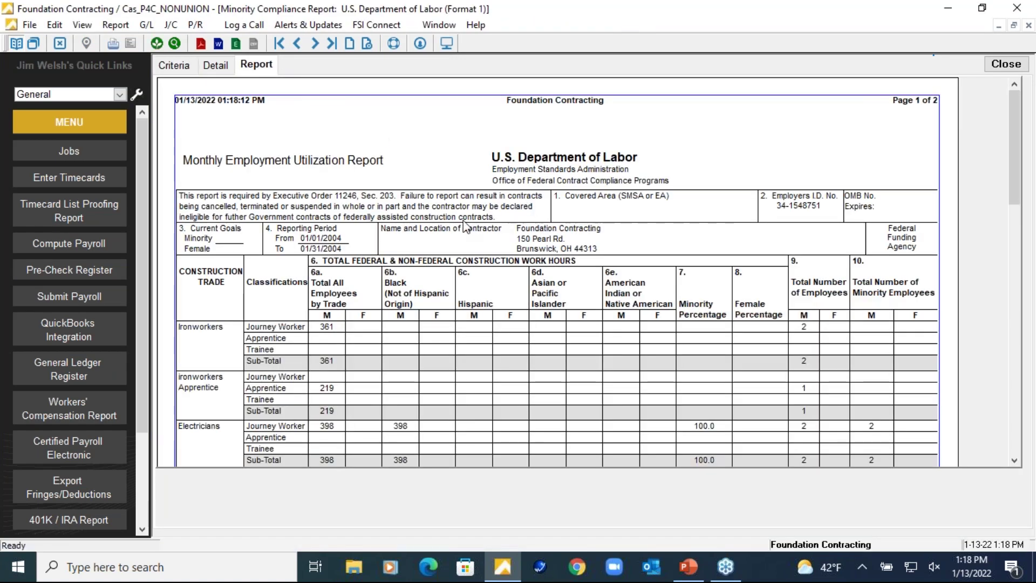
left_click(1000, 67)
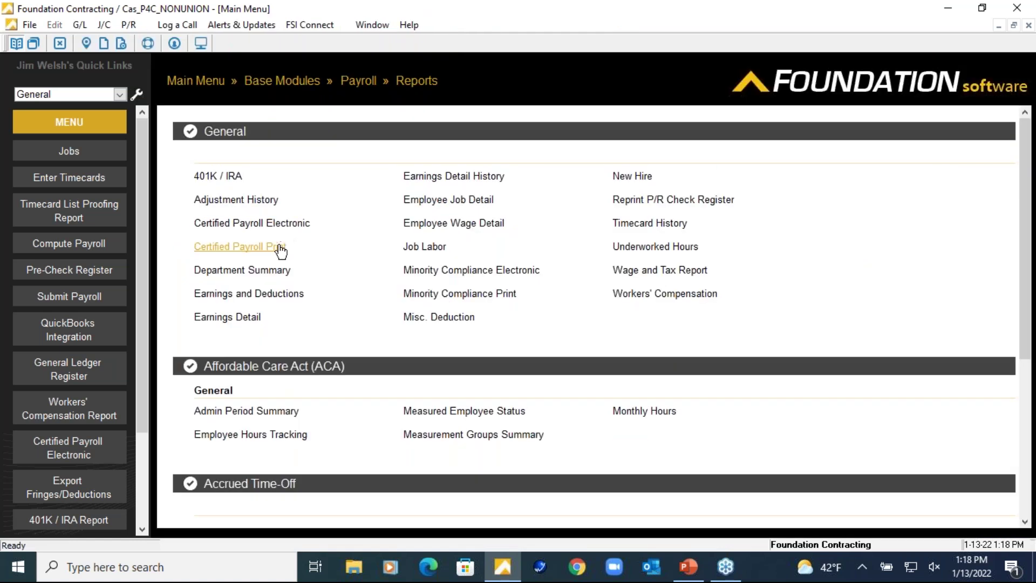
Examine the available agency formats for the Certified Payroll Print report and close the report without changing the format.
left_click(279, 247)
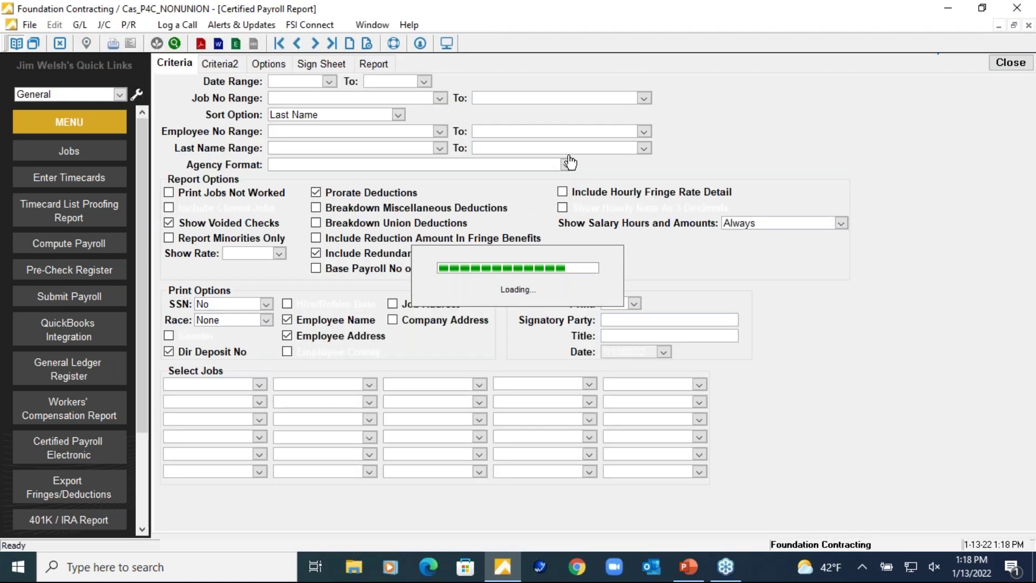
key("alt+Tab")
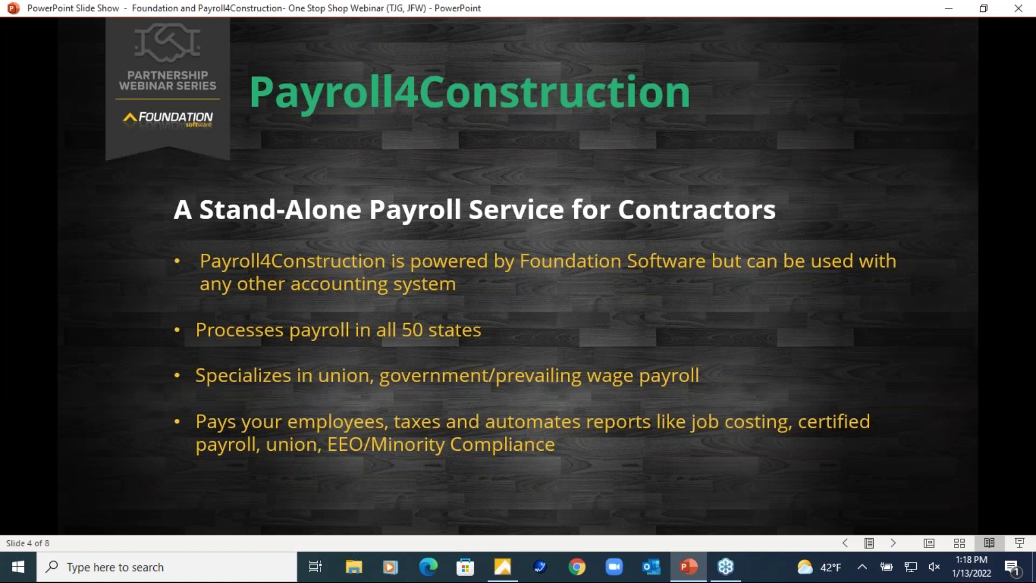
left_click(949, 9)
left_click(566, 165)
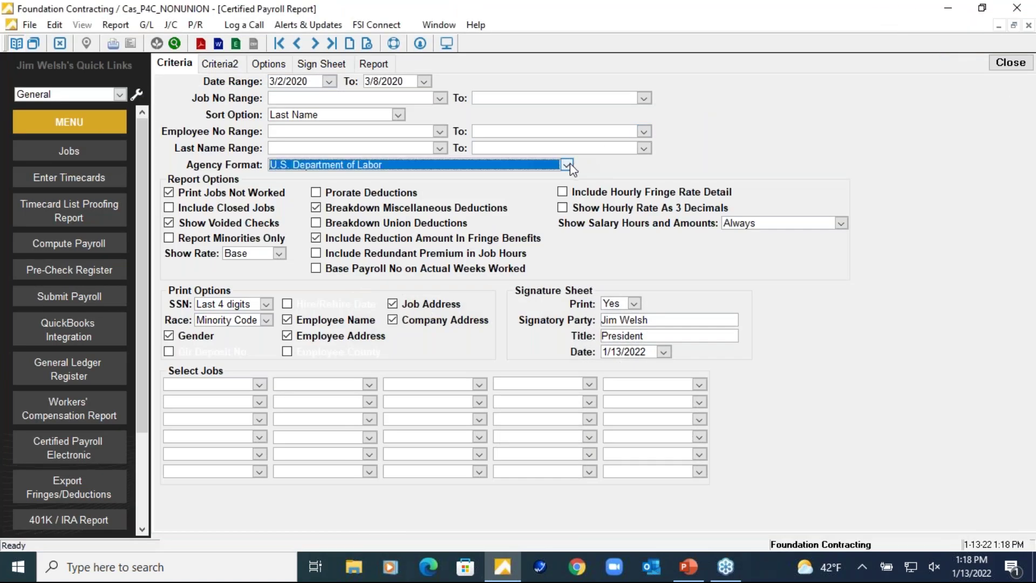
scroll(439, 213, "down", 10)
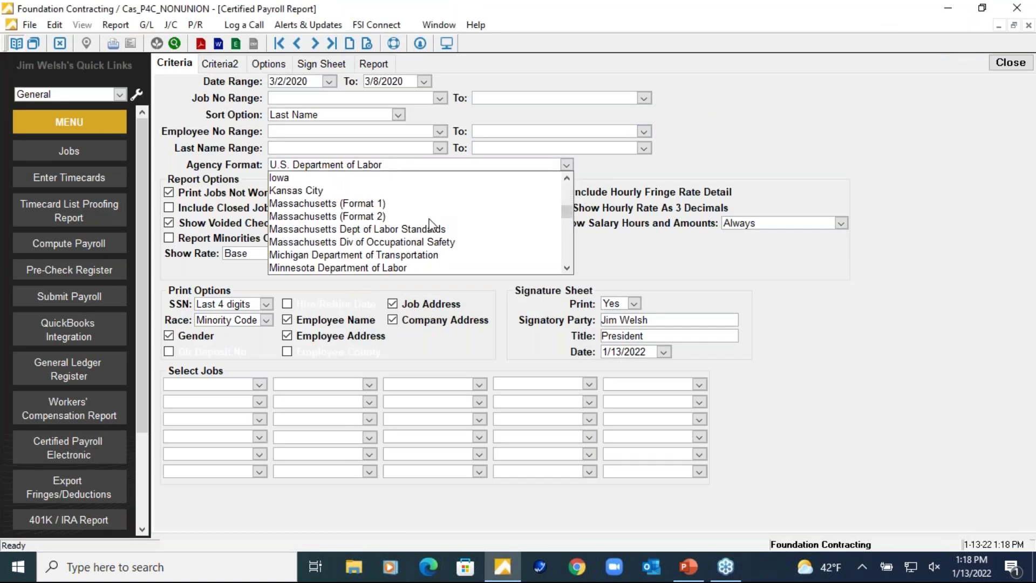
scroll(430, 229, "down", 2)
scroll(430, 229, "down", 6)
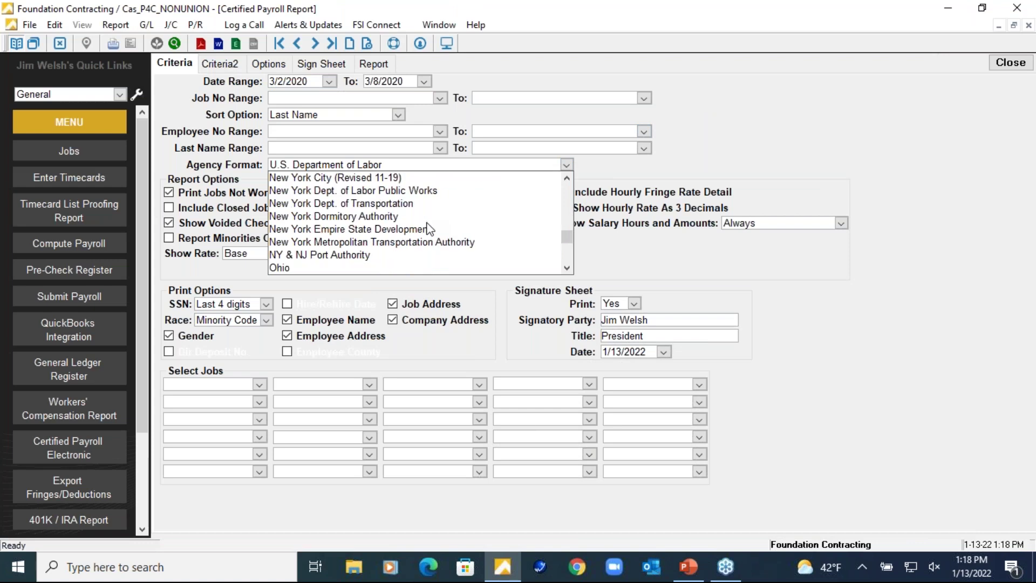
scroll(425, 207, "down", 1)
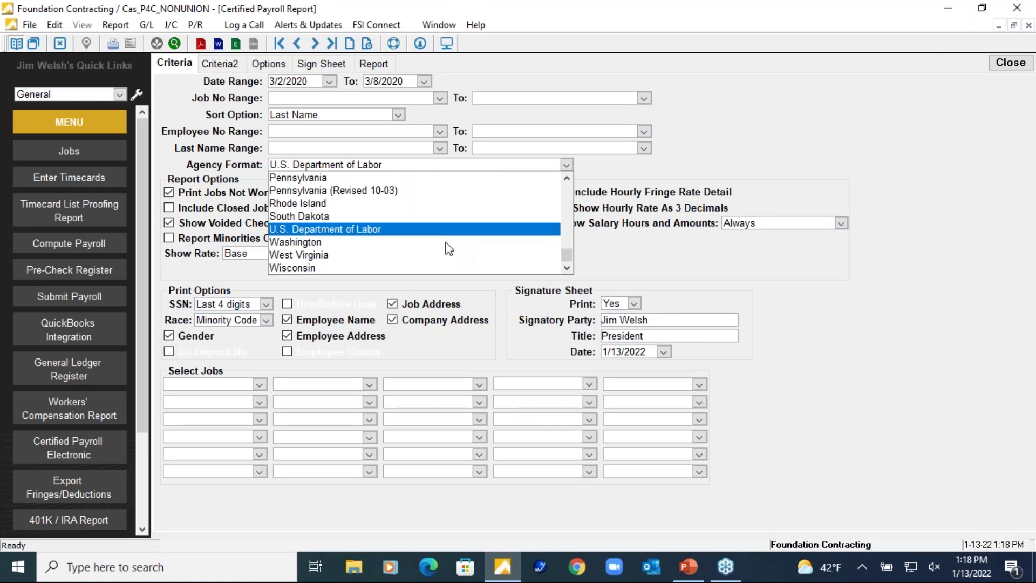
left_click(657, 267)
left_click(1003, 67)
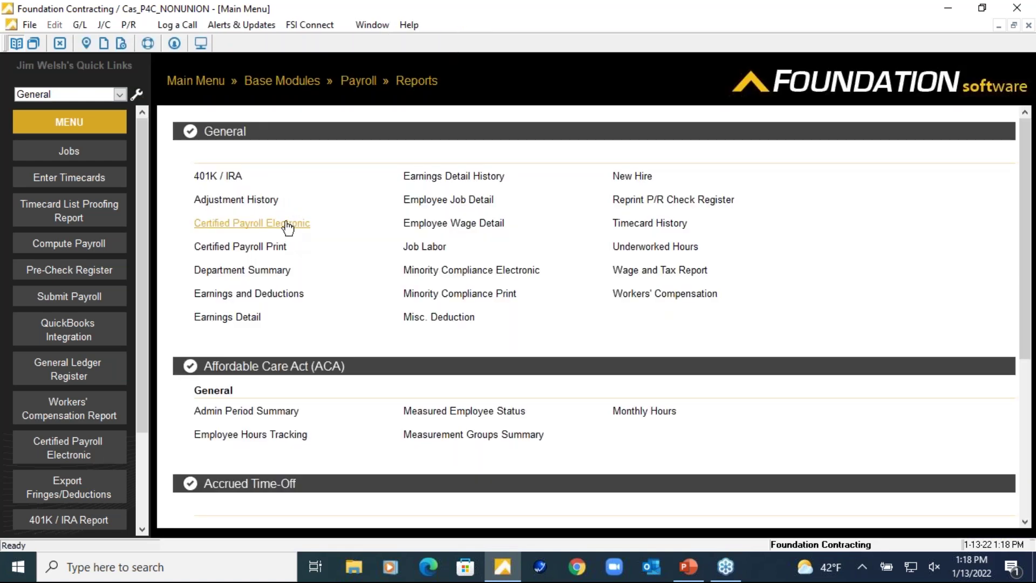
Examine the export formats available for the Certified Payroll Electronic report.
left_click(302, 225)
left_click(641, 272)
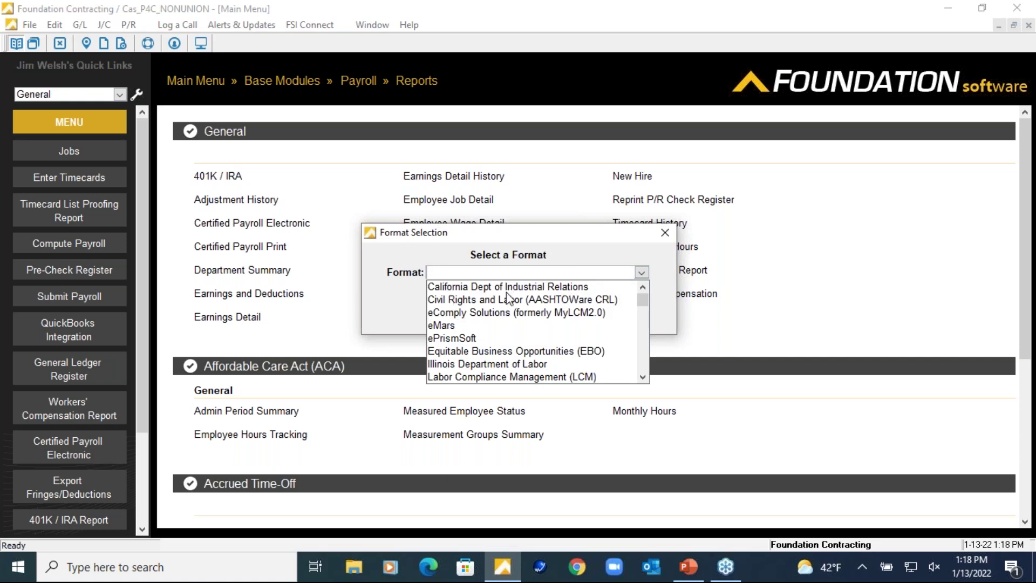
scroll(504, 340, "down", 1)
scroll(502, 335, "down", 2)
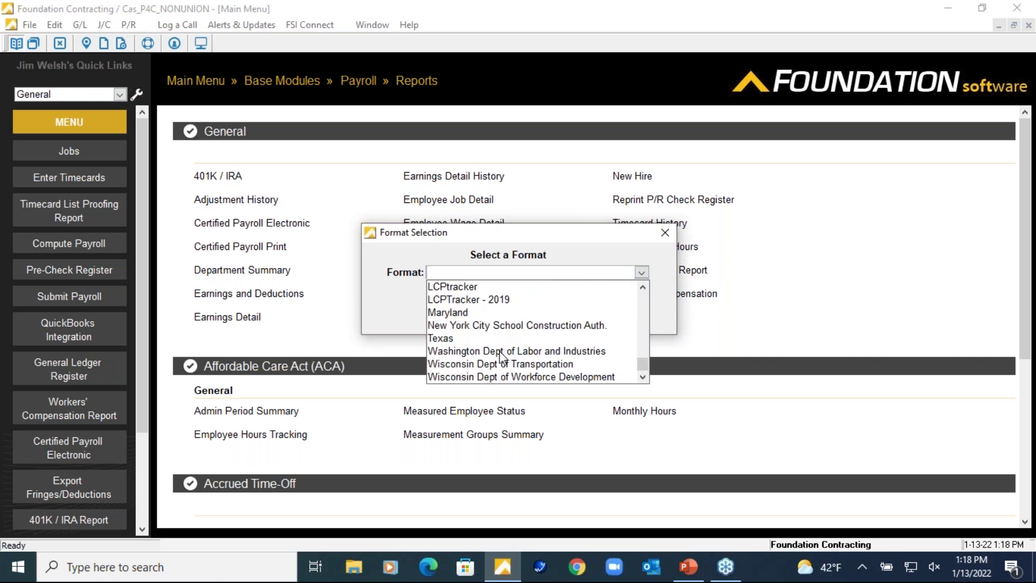
scroll(454, 351, "up", 3)
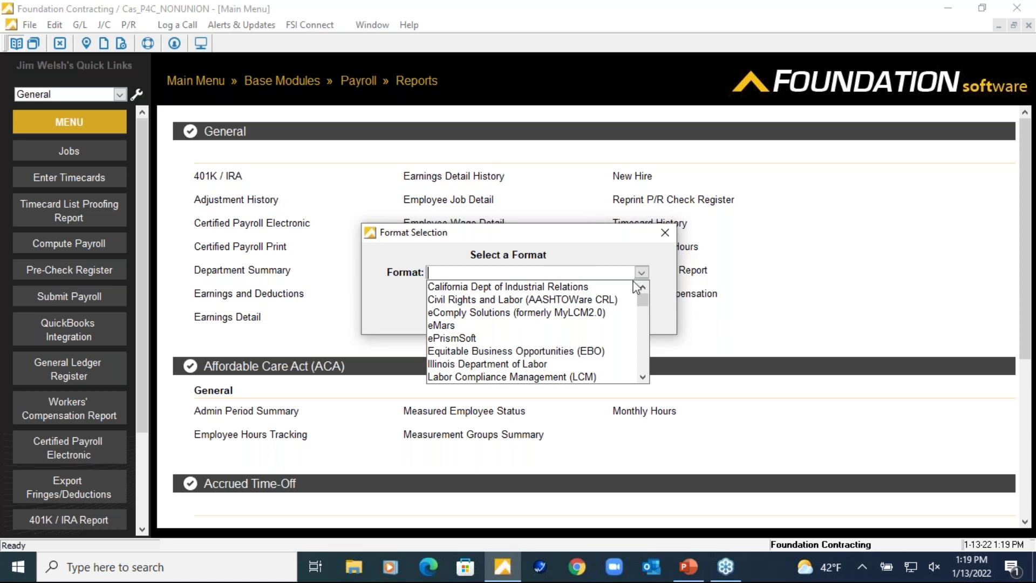
Dismiss the export format selection, generate the payroll Burden Job Summary report with its preset criteria and close it.
left_click(665, 233)
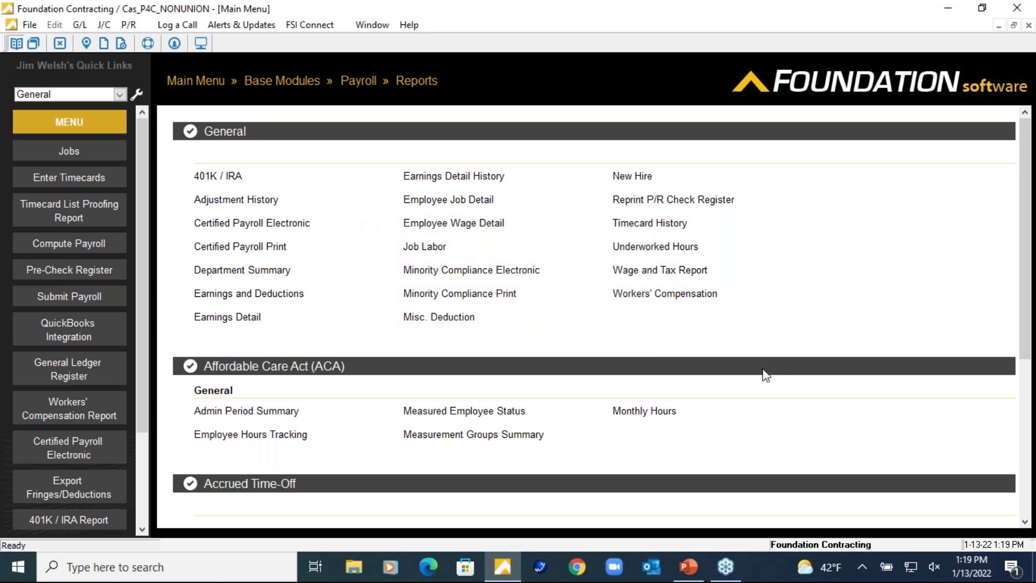
scroll(584, 367, "down", 4)
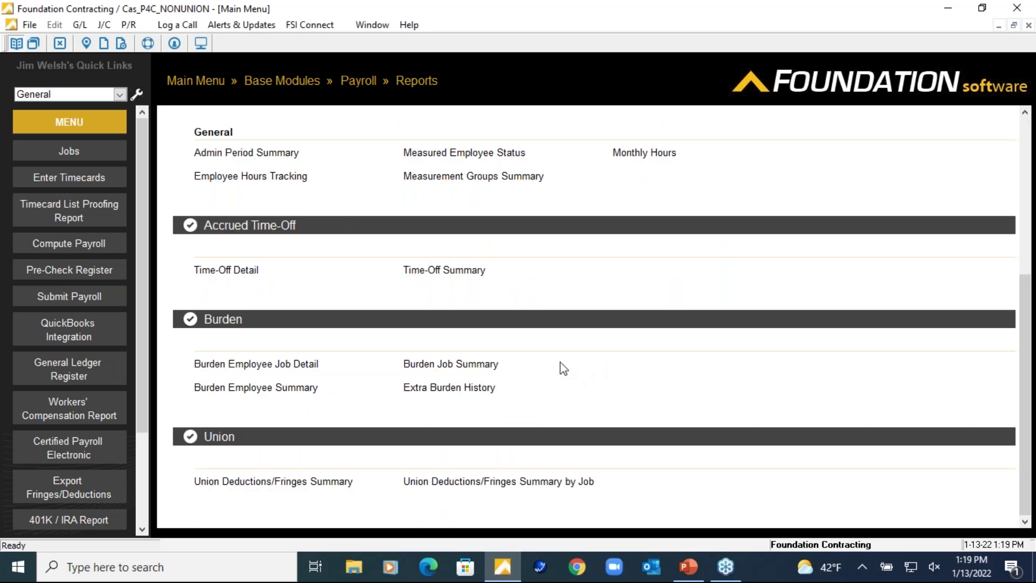
left_click(467, 365)
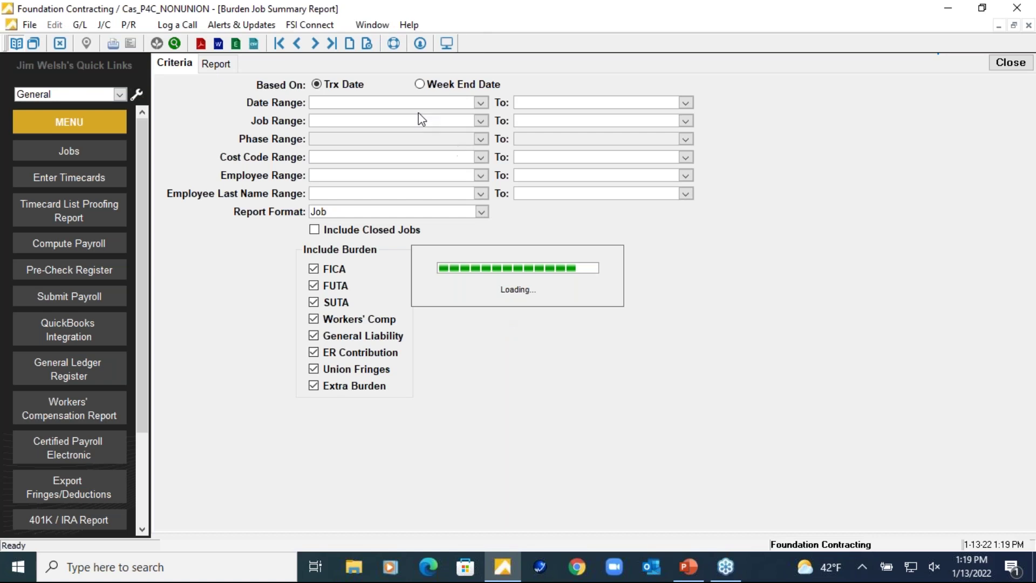
left_click(228, 69)
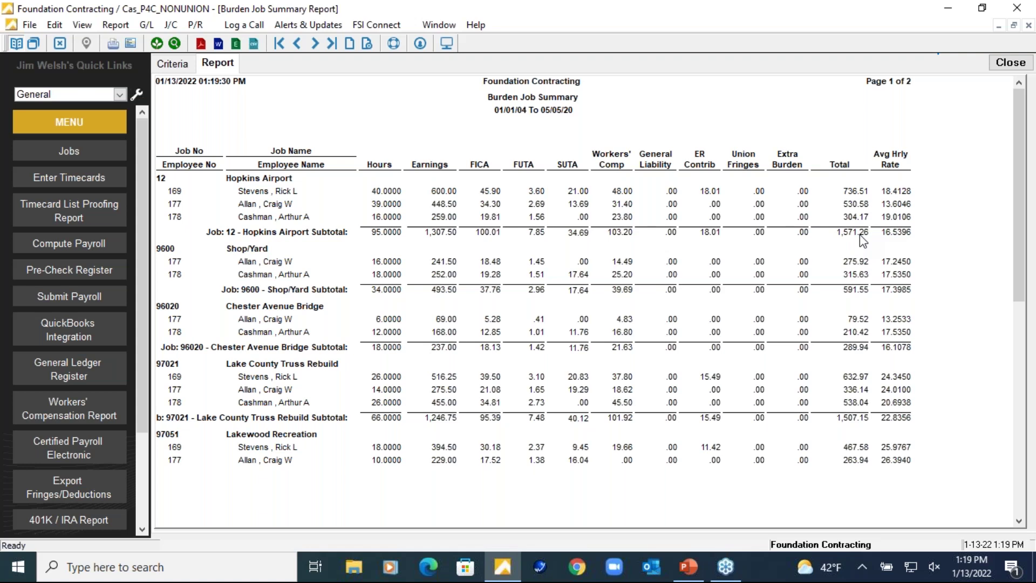
left_click(997, 67)
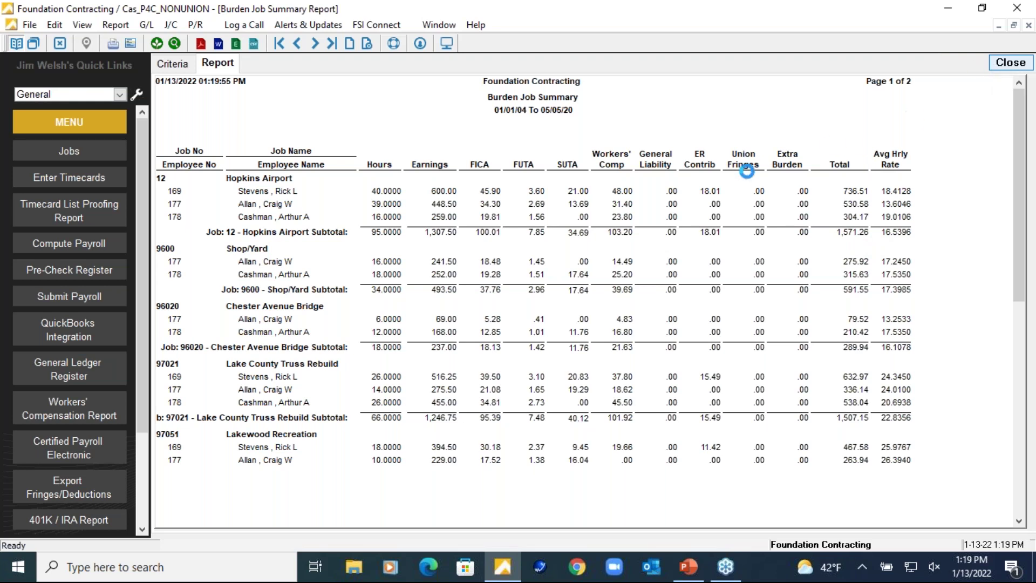
Generate the Union Deductions/Fringes Summary report with its preset criteria, view its second page and close it.
scroll(496, 316, "down", 2)
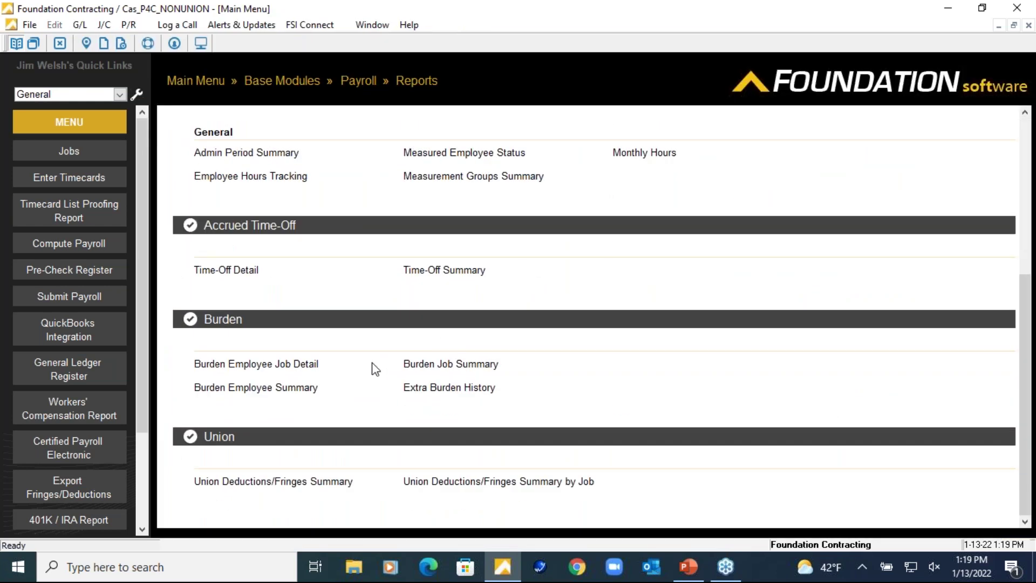
left_click(341, 484)
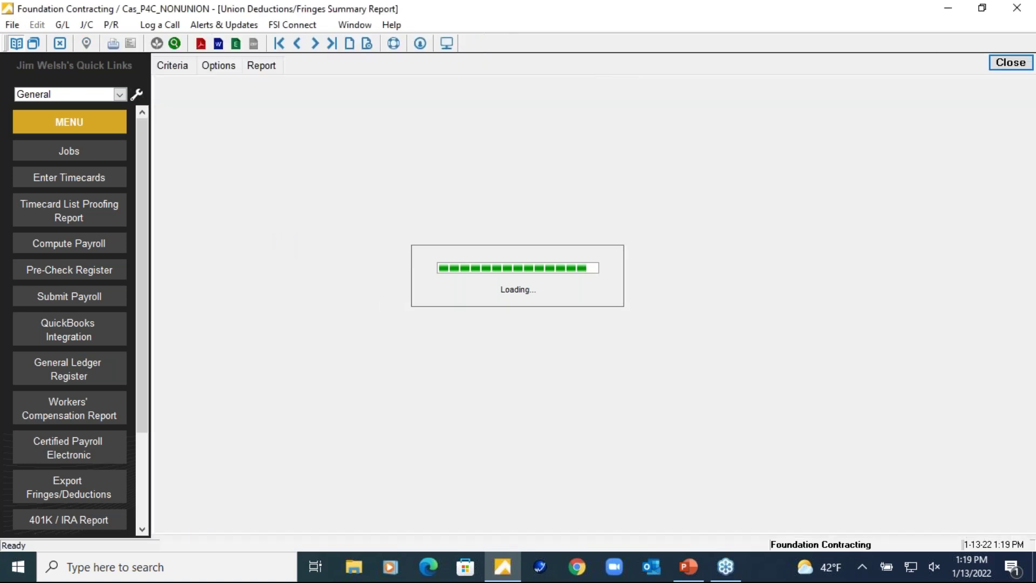
left_click(273, 69)
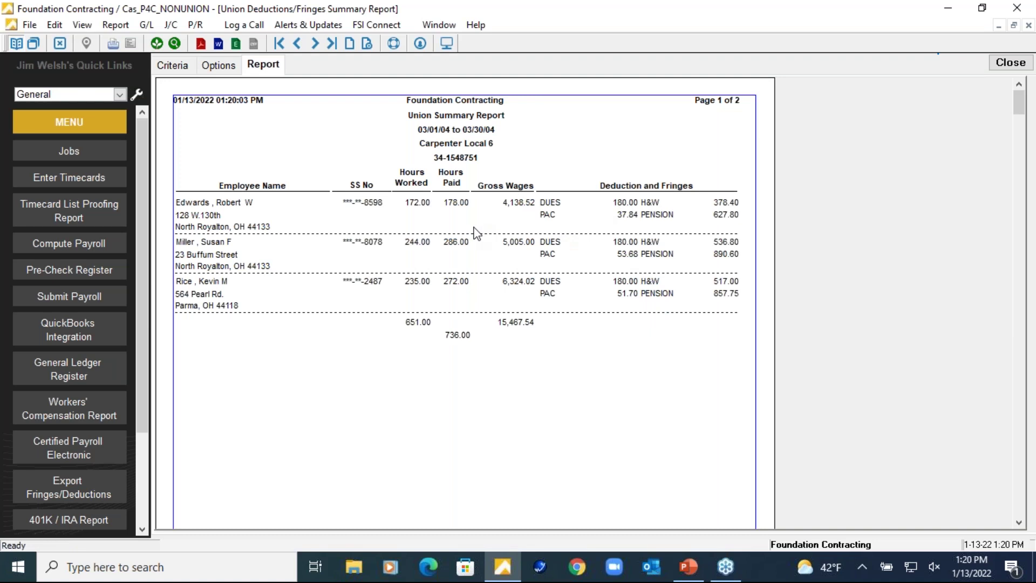
left_click(314, 43)
left_click(1010, 63)
Return to FOUNDATION's main menu and switch to the PowerPoint slide show of the webinar.
left_click(248, 81)
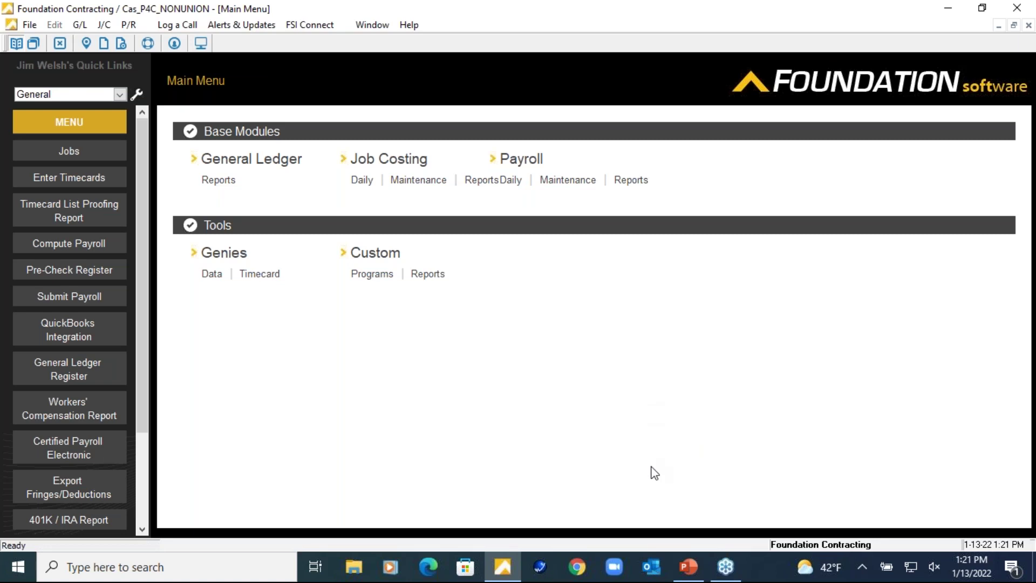
left_click(688, 566)
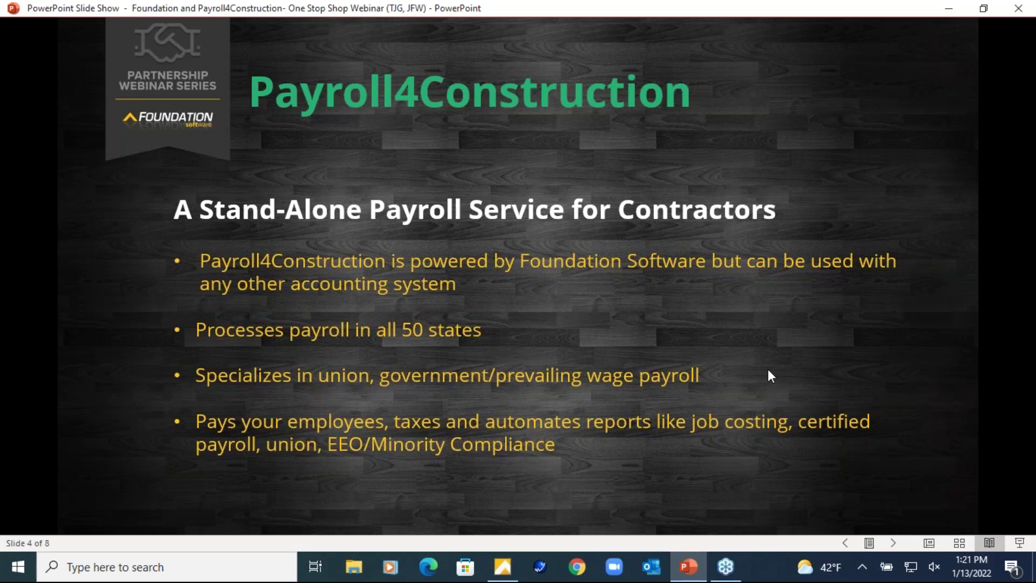